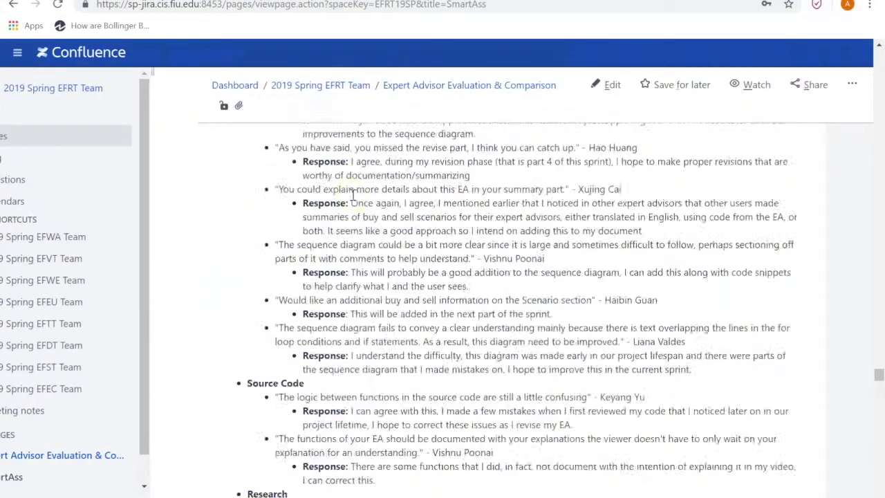
Scroll the SmartAss Confluence page back up from Assess to its title, evaluators and dates
scroll(352, 195, "down", 15)
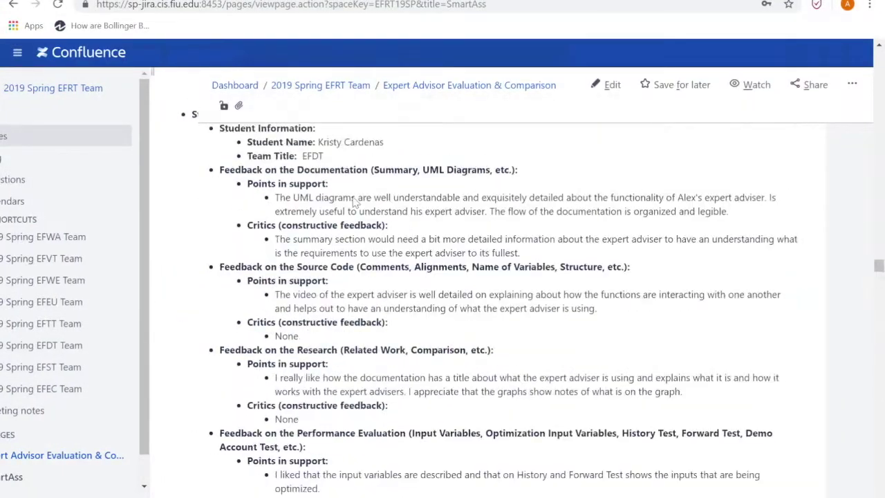
scroll(349, 200, "up", 20)
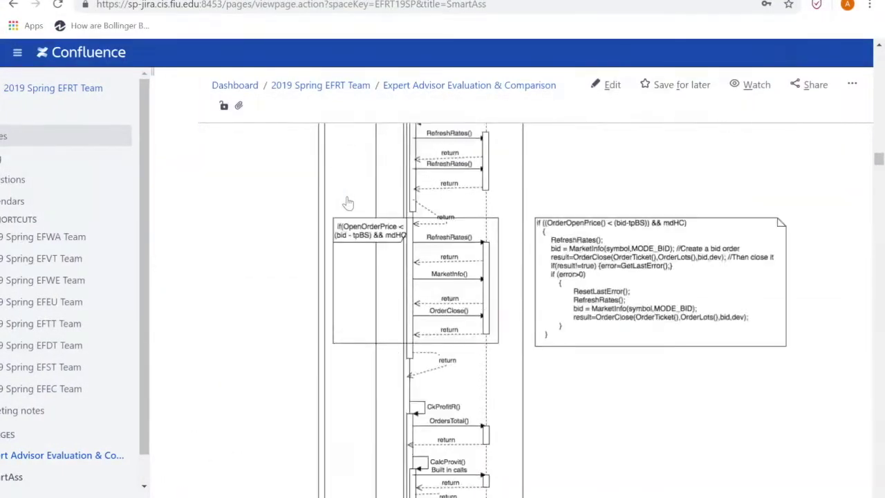
scroll(349, 201, "up", 20)
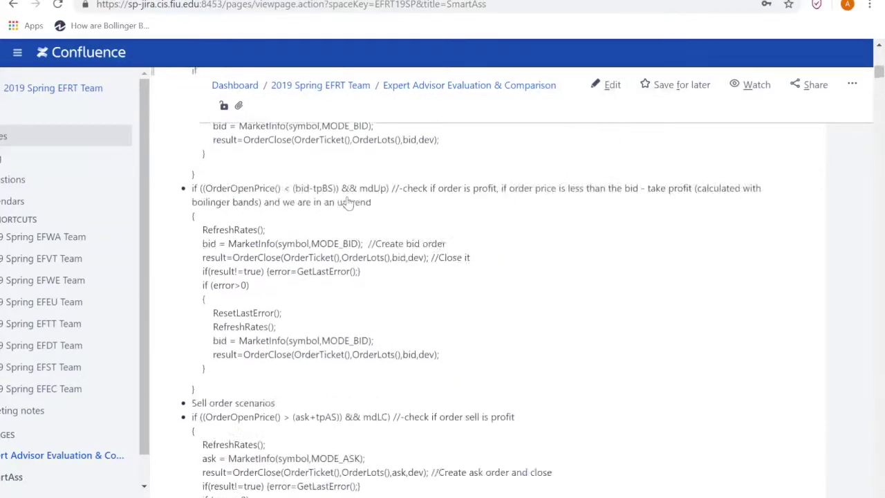
scroll(349, 202, "up", 20)
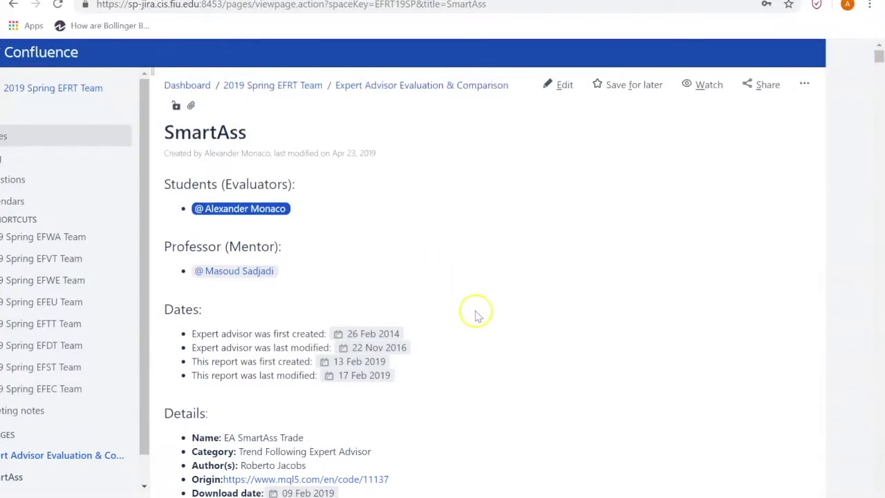
scroll(476, 312, "down", 1)
scroll(477, 316, "up", 1)
scroll(476, 316, "down", 6)
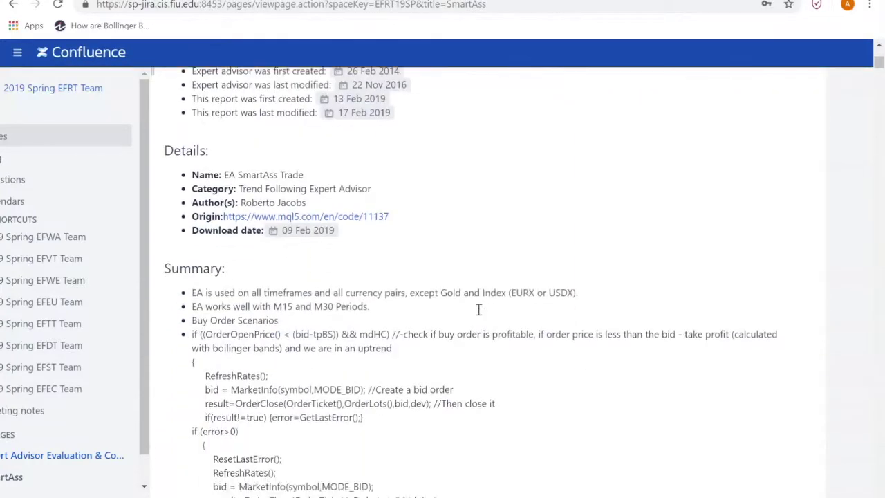
scroll(480, 314, "down", 12)
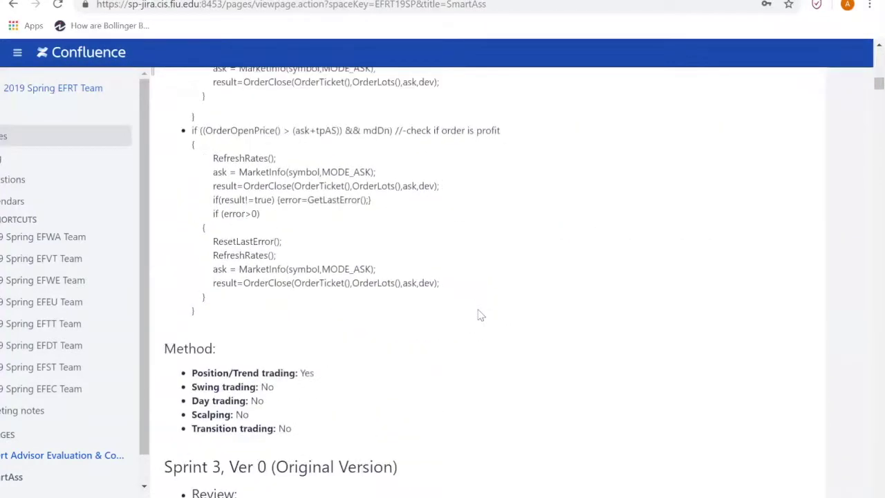
scroll(480, 314, "down", 15)
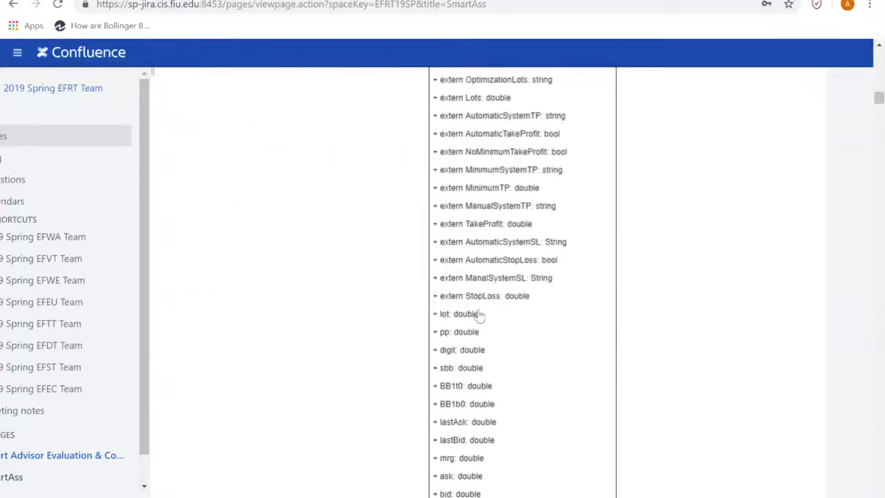
scroll(480, 315, "down", 4)
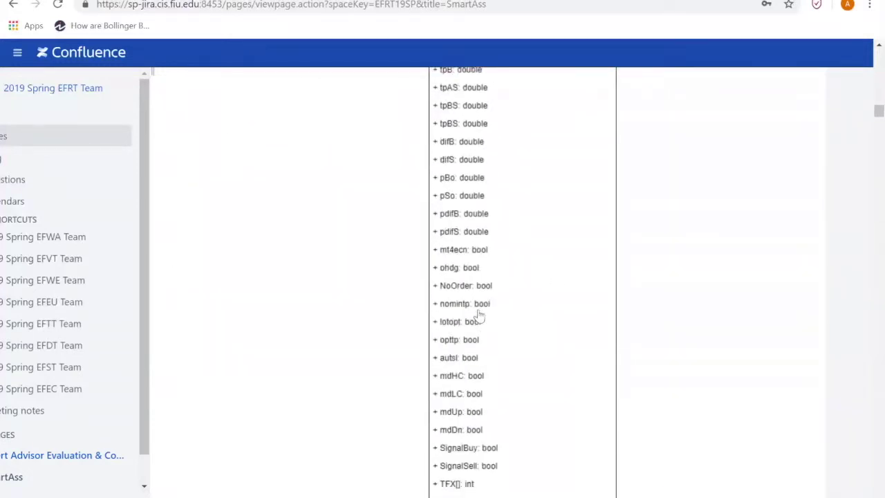
scroll(480, 314, "up", 12)
scroll(479, 315, "up", 5)
scroll(479, 314, "down", 6)
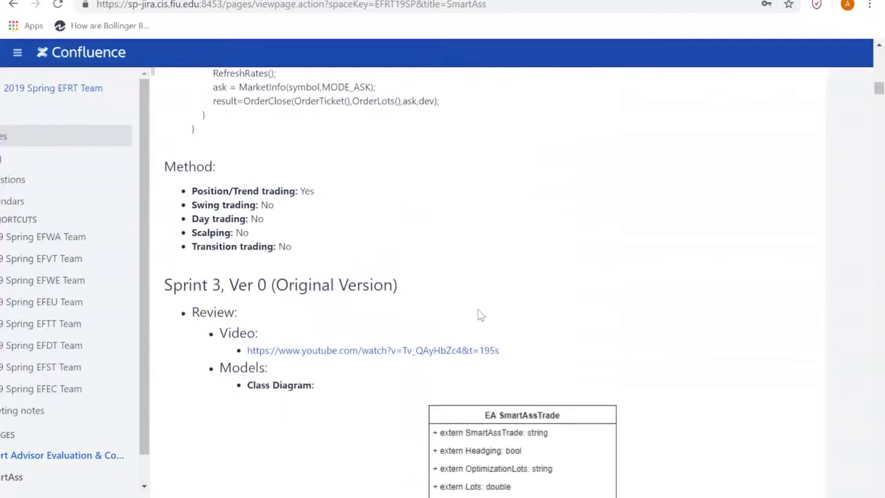
scroll(478, 315, "down", 6)
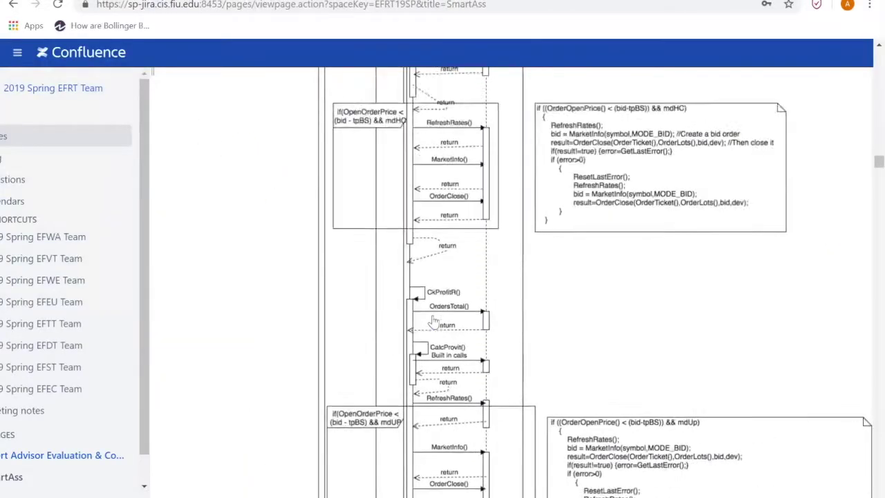
scroll(433, 320, "down", 14)
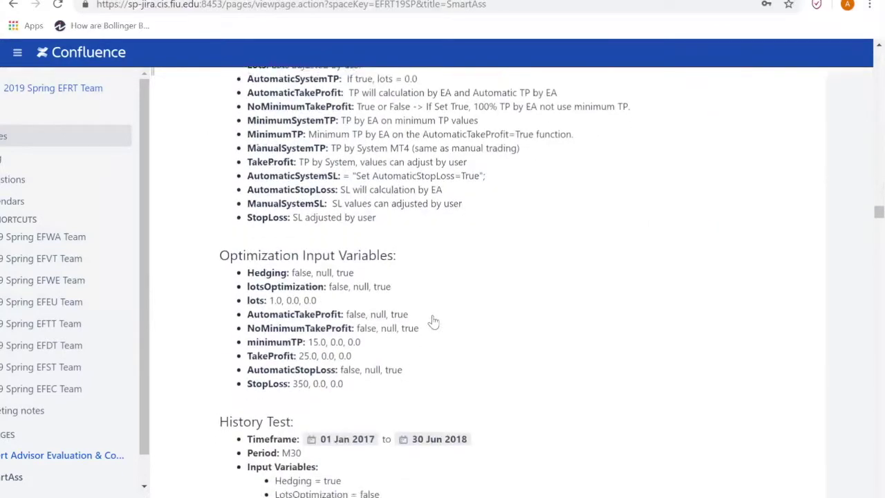
scroll(434, 320, "down", 1)
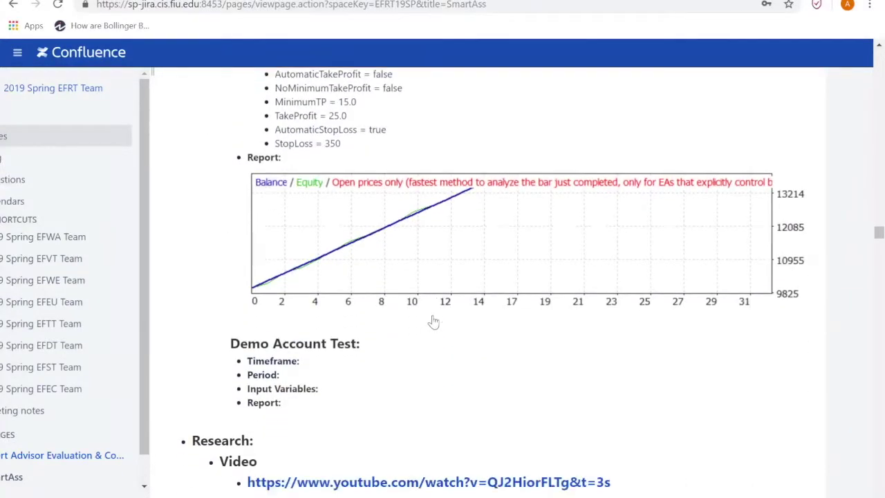
scroll(434, 320, "up", 1)
scroll(434, 320, "up", 10)
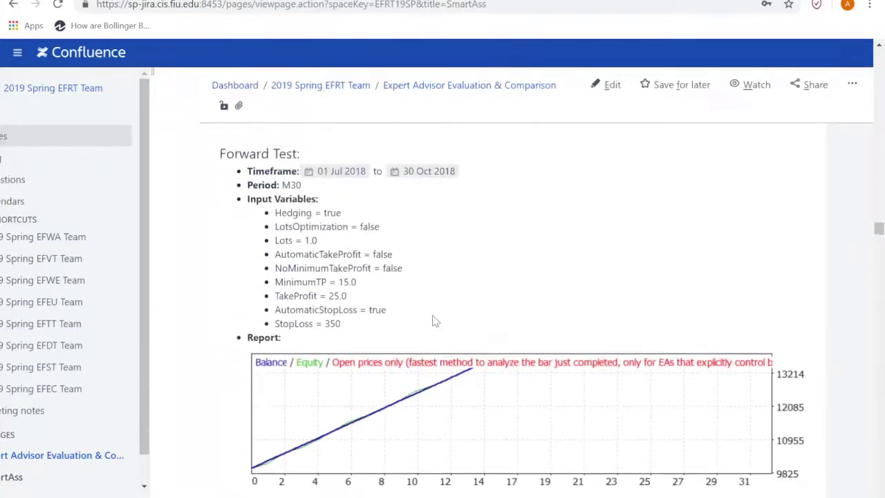
scroll(434, 320, "down", 10)
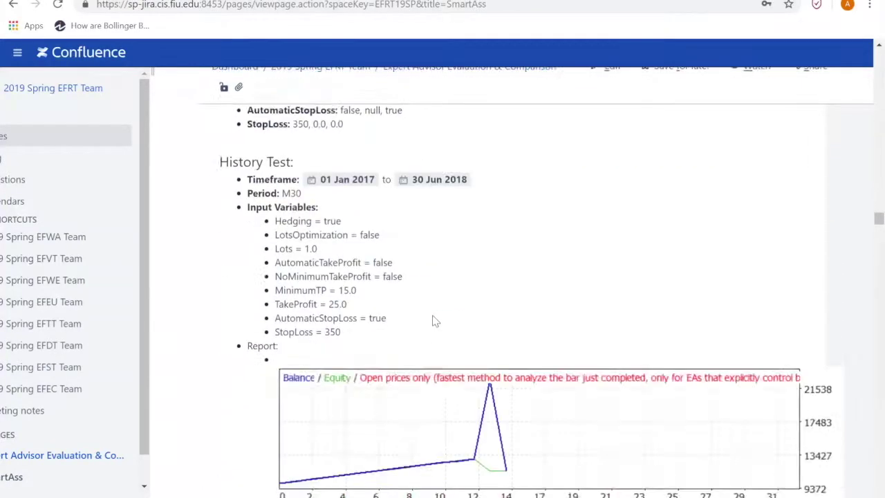
scroll(434, 320, "down", 2)
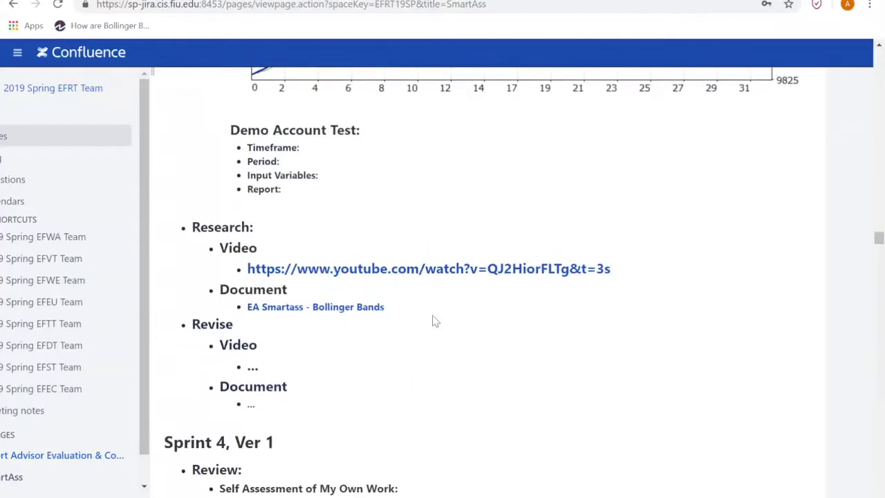
scroll(434, 320, "down", 3)
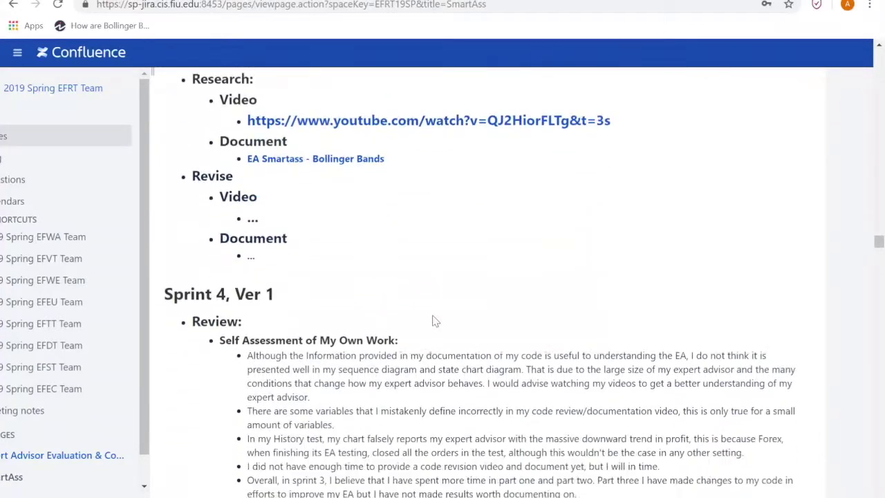
scroll(434, 318, "down", 3)
scroll(434, 317, "up", 3)
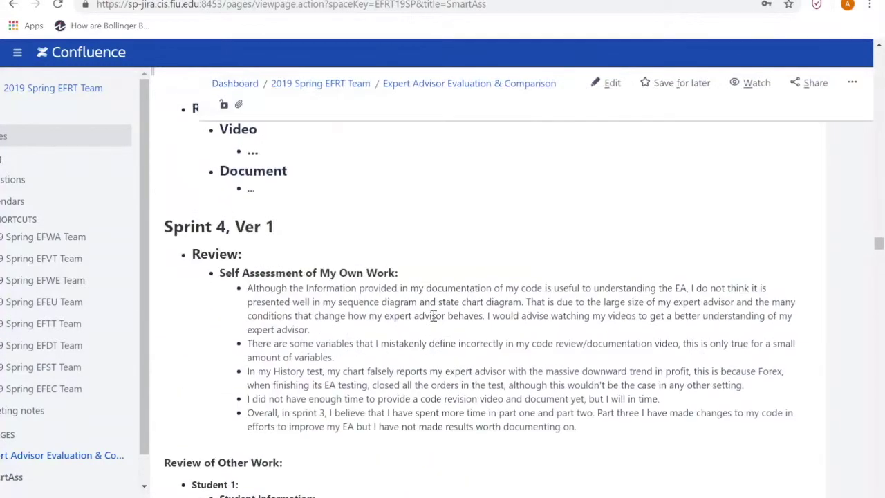
scroll(434, 317, "up", 20)
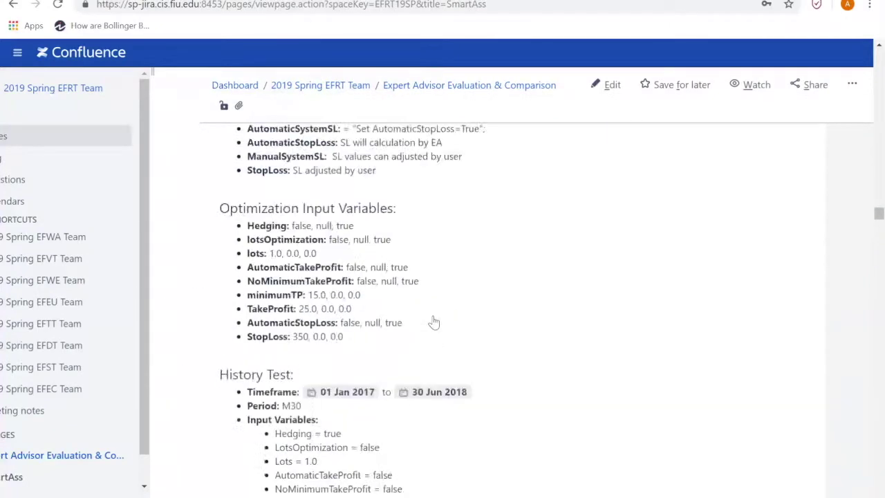
scroll(434, 323, "up", 20)
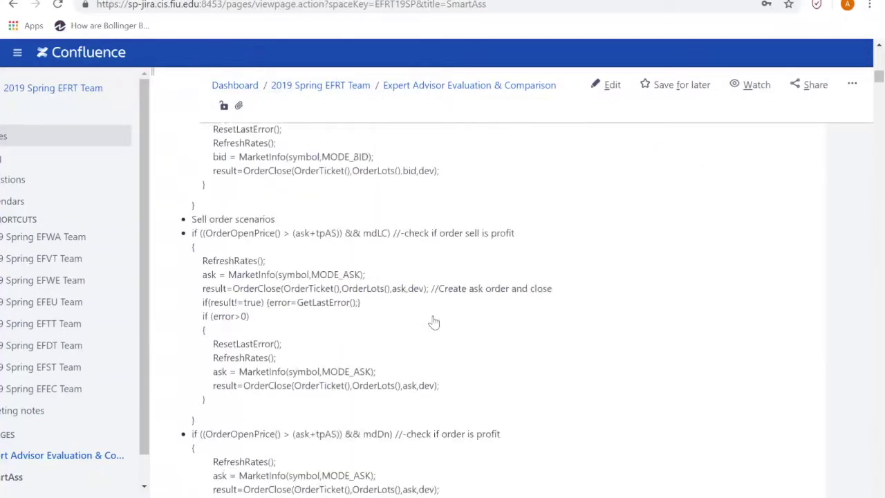
scroll(434, 322, "up", 1)
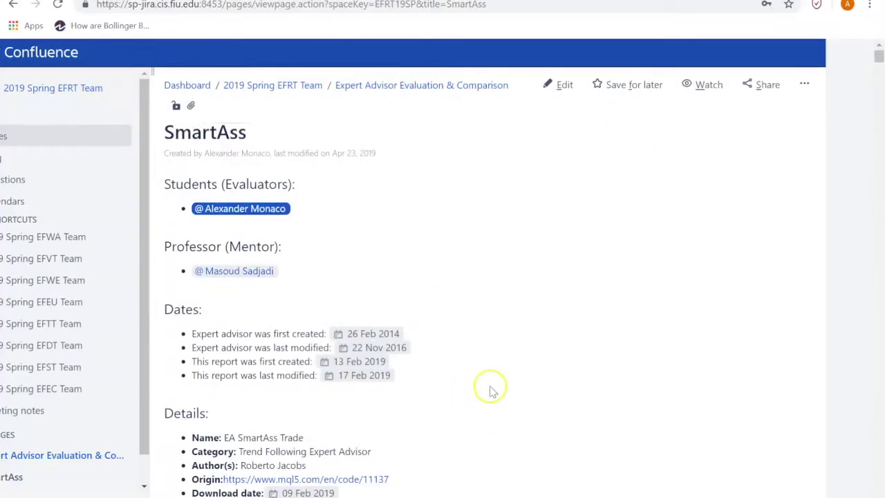
Scroll down past the peer feedback and fix Plan to the Revise change log and Assess section
scroll(489, 391, "down", 2)
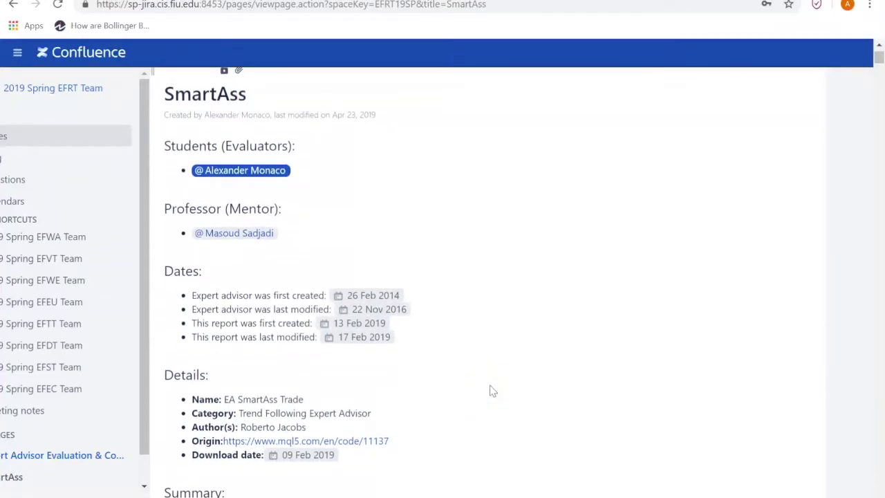
scroll(489, 391, "down", 20)
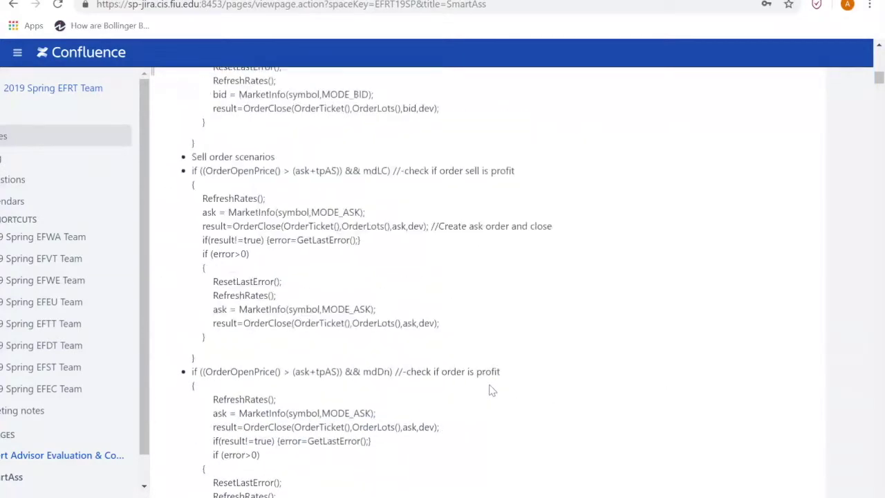
scroll(490, 391, "down", 20)
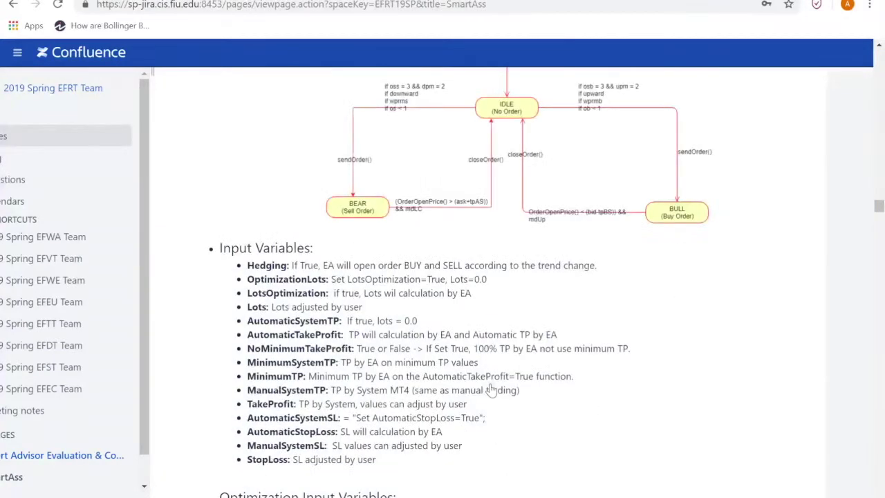
scroll(492, 389, "down", 20)
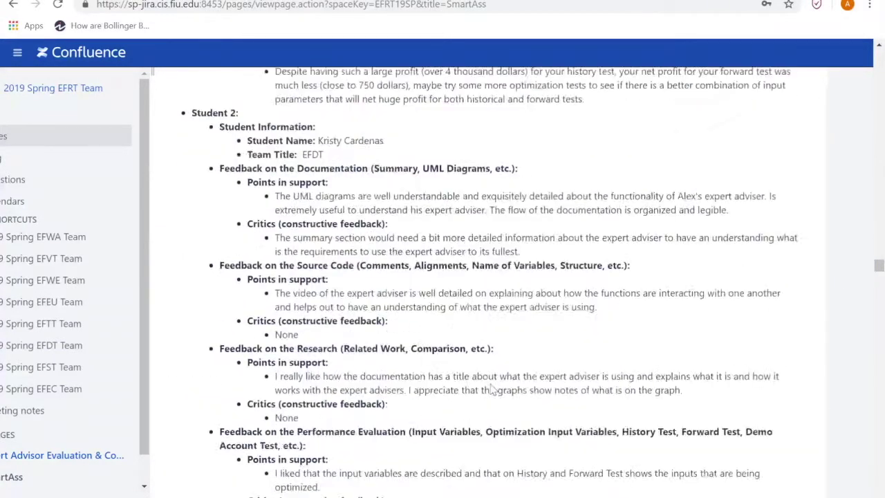
scroll(492, 389, "down", 20)
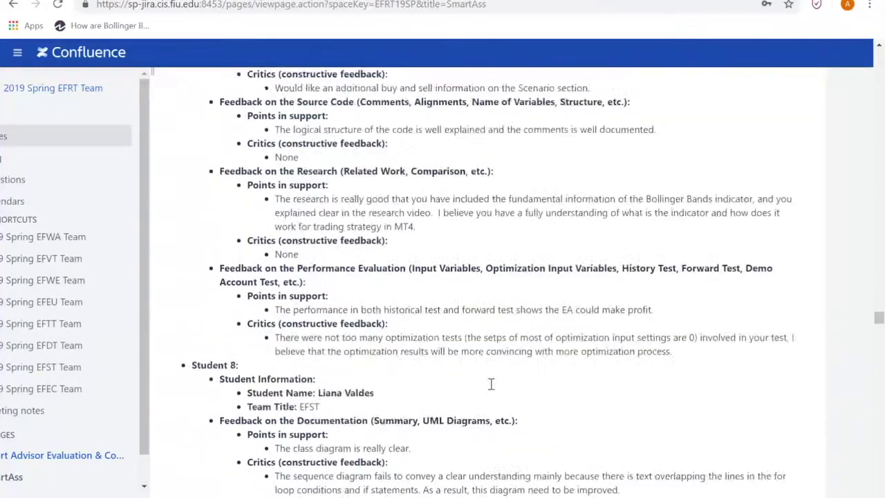
scroll(491, 384, "down", 20)
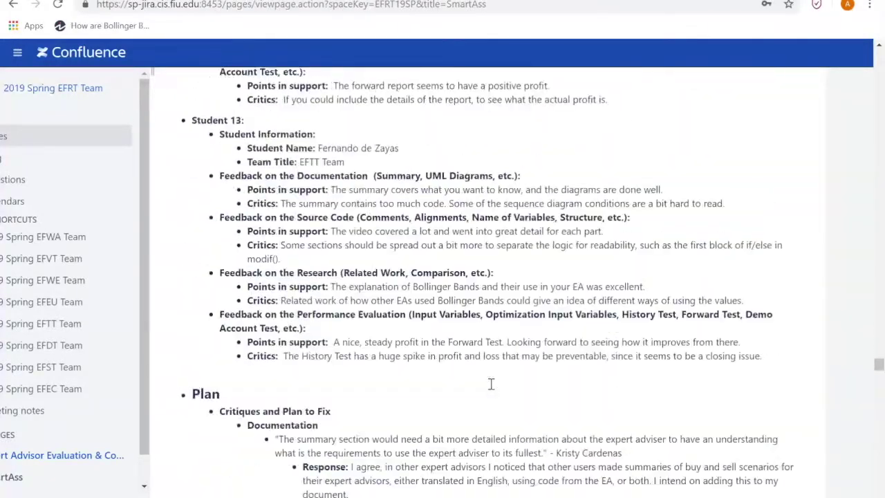
scroll(491, 385, "down", 20)
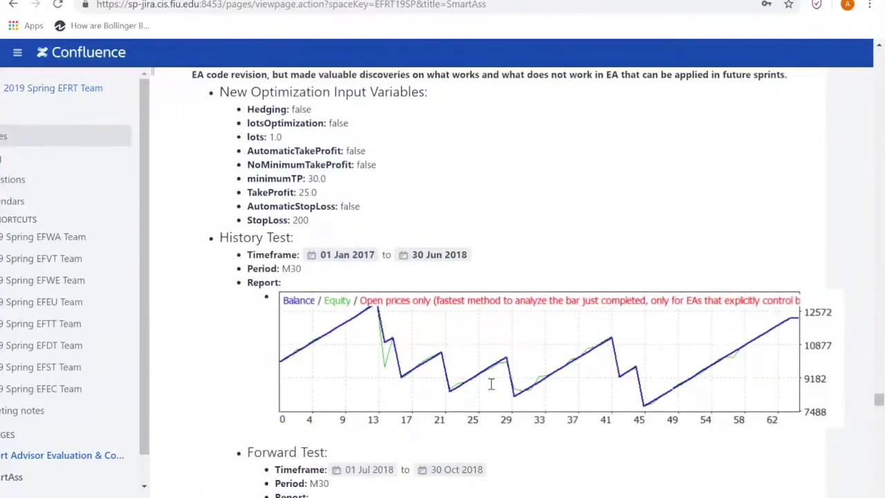
scroll(491, 391, "down", 5)
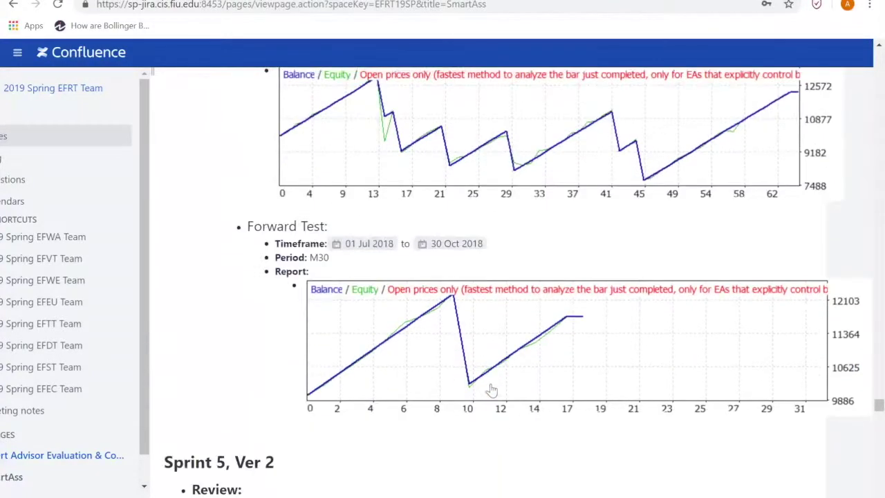
scroll(492, 390, "up", 7)
scroll(492, 391, "up", 8)
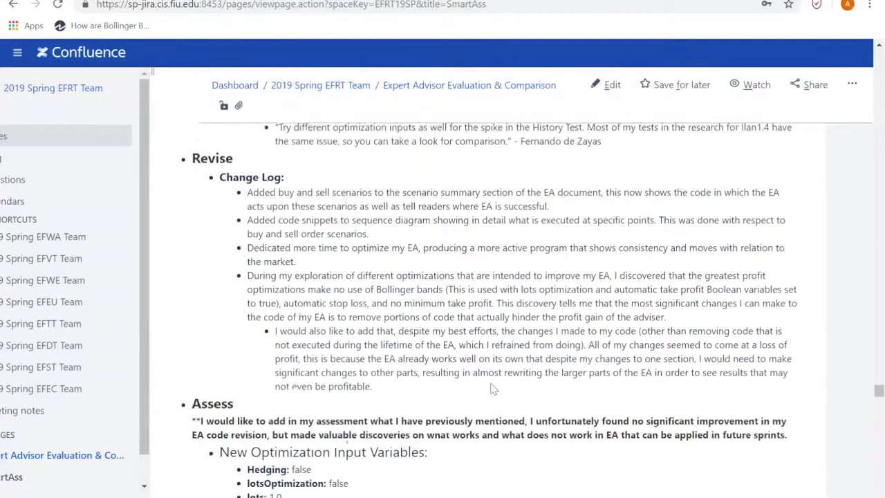
Read through the SmartAss page's Revise change log entries
scroll(492, 389, "up", 10)
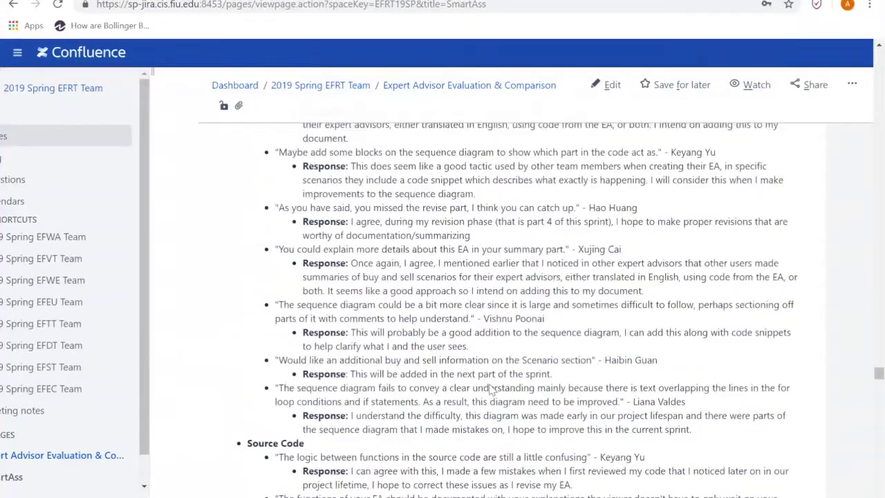
scroll(488, 385, "up", 5)
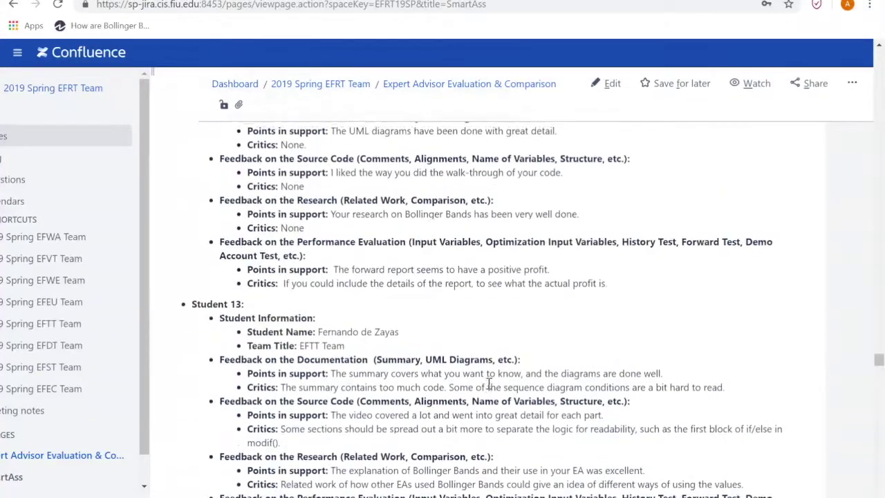
scroll(488, 387, "down", 6)
scroll(488, 388, "down", 6)
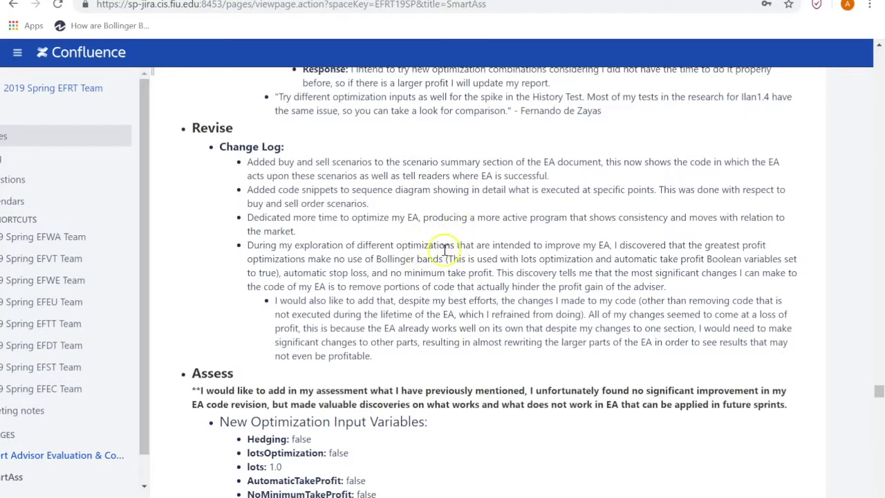
scroll(444, 250, "down", 1)
scroll(446, 253, "up", 2)
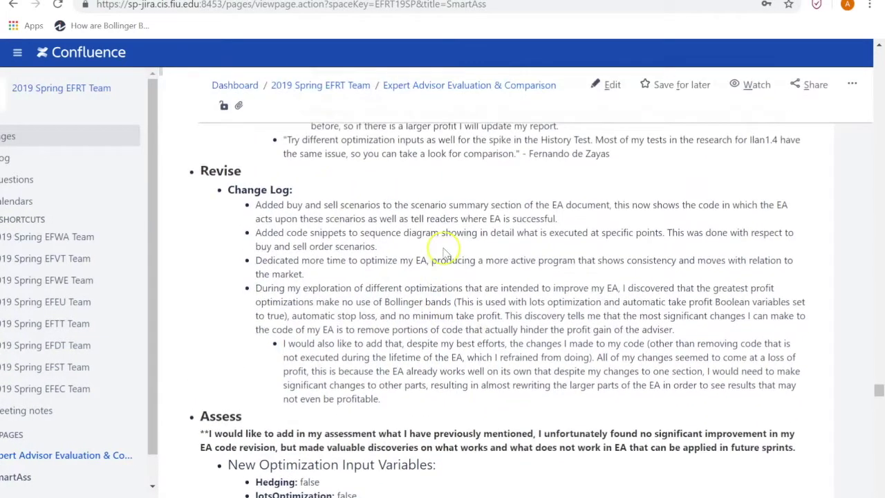
scroll(523, 215, "up", 2)
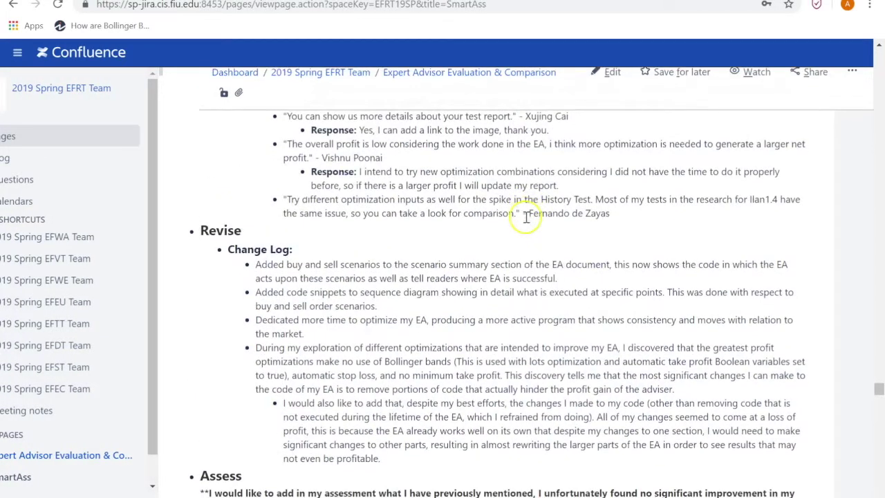
scroll(523, 166, "down", 1)
scroll(524, 221, "down", 2)
scroll(524, 221, "up", 1)
scroll(524, 221, "down", 1)
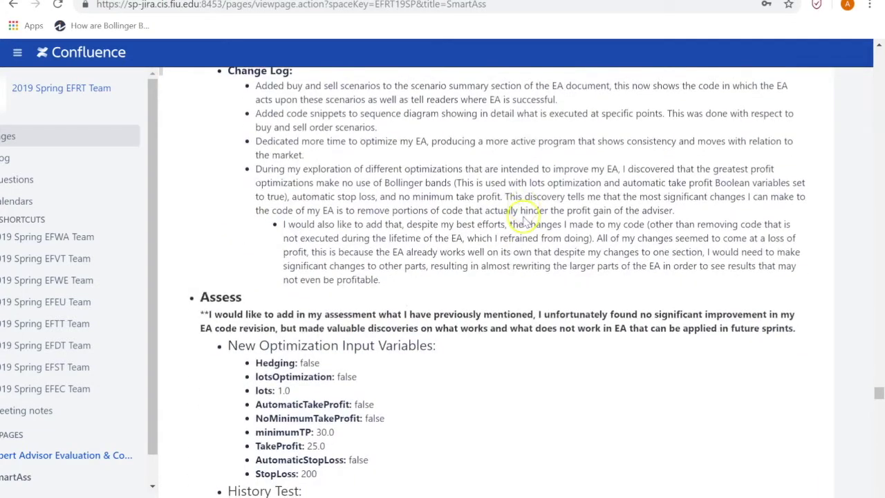
scroll(523, 220, "down", 1)
scroll(524, 218, "up", 1)
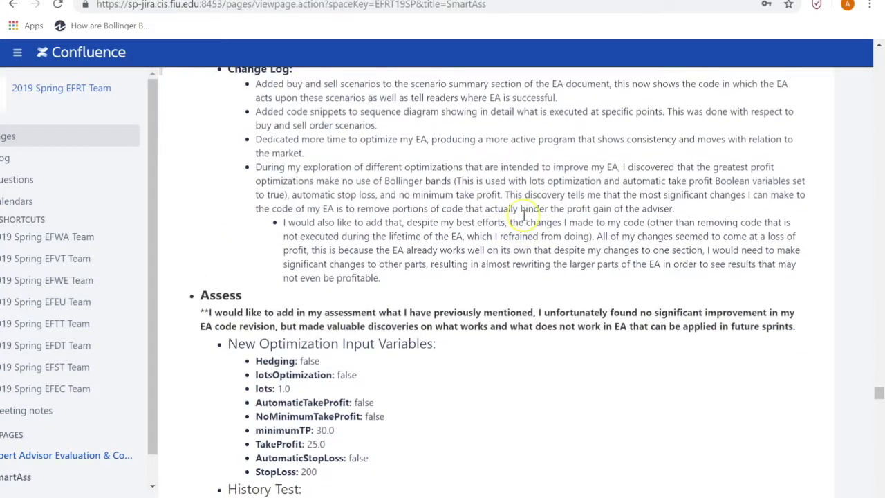
scroll(493, 170, "up", 1)
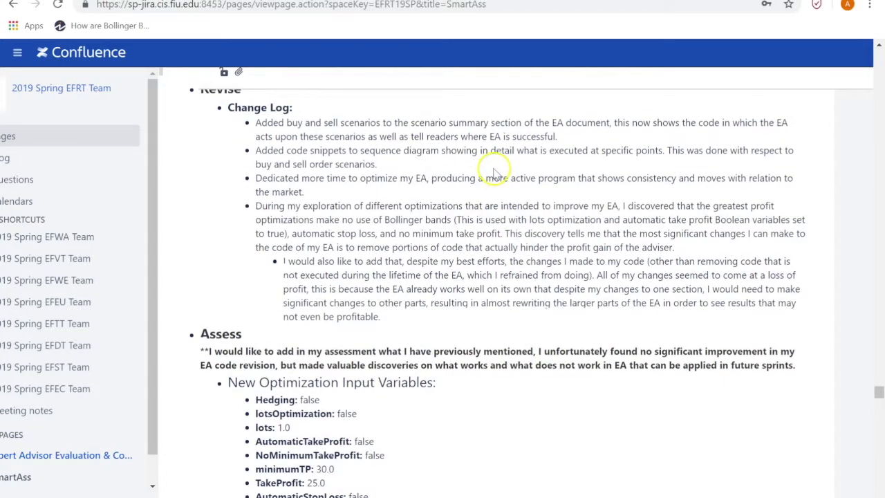
scroll(493, 170, "up", 1)
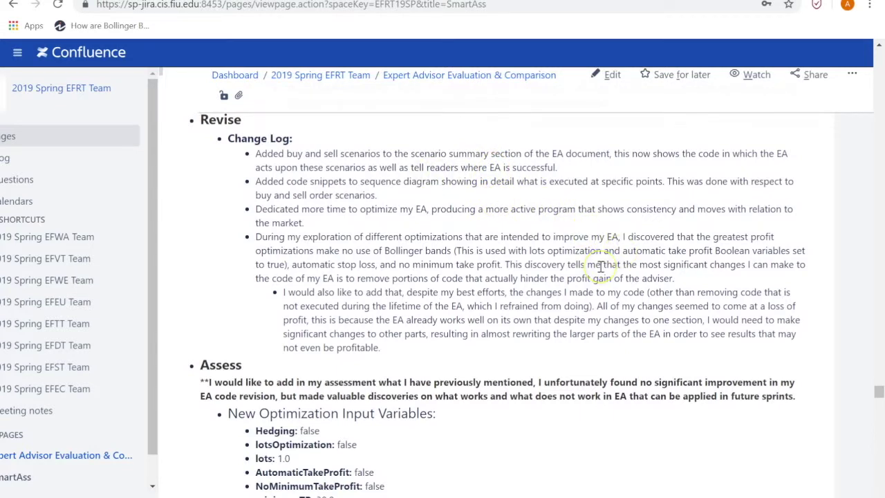
Review the Assess optimization results, then switch to the Bitbucket MQL4 folder listing
scroll(602, 266, "down", 1)
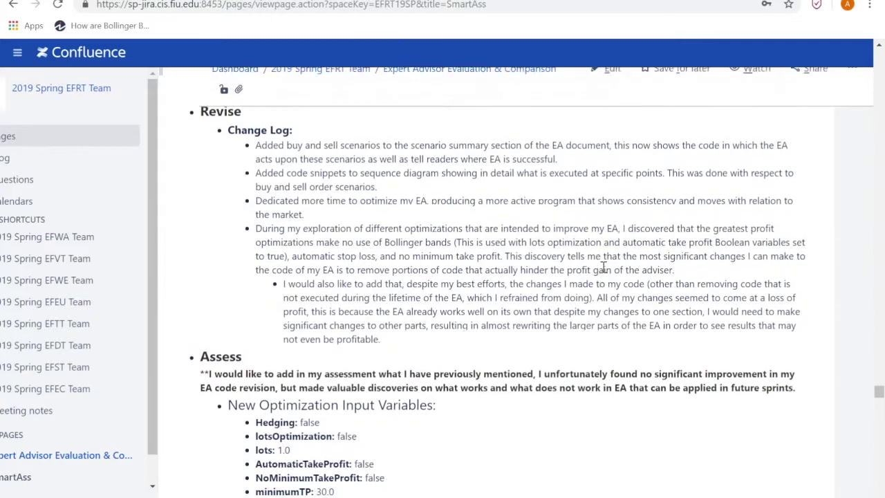
scroll(603, 269, "down", 2)
scroll(602, 272, "down", 3)
scroll(606, 272, "up", 2)
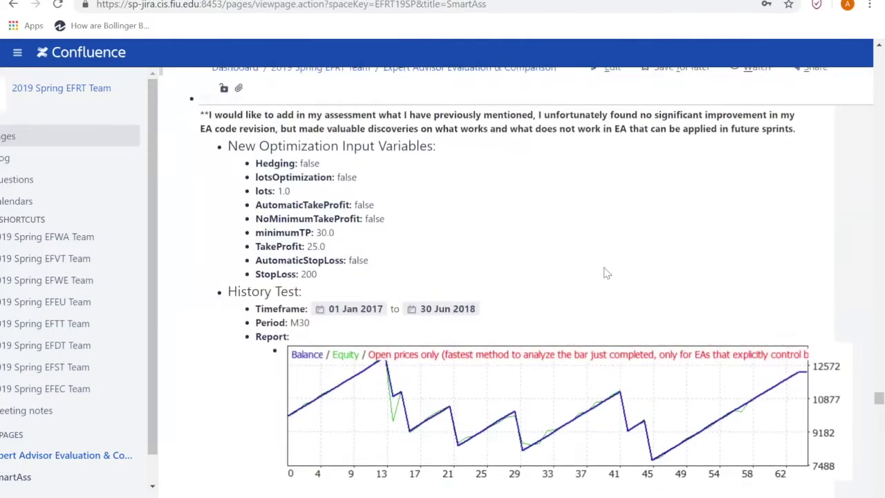
scroll(607, 273, "up", 1)
left_click(487, 235)
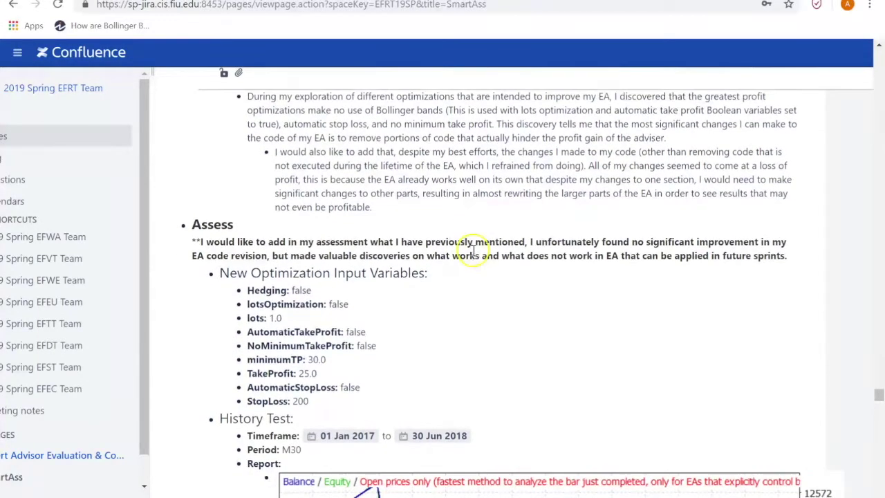
scroll(556, 211, "down", 1)
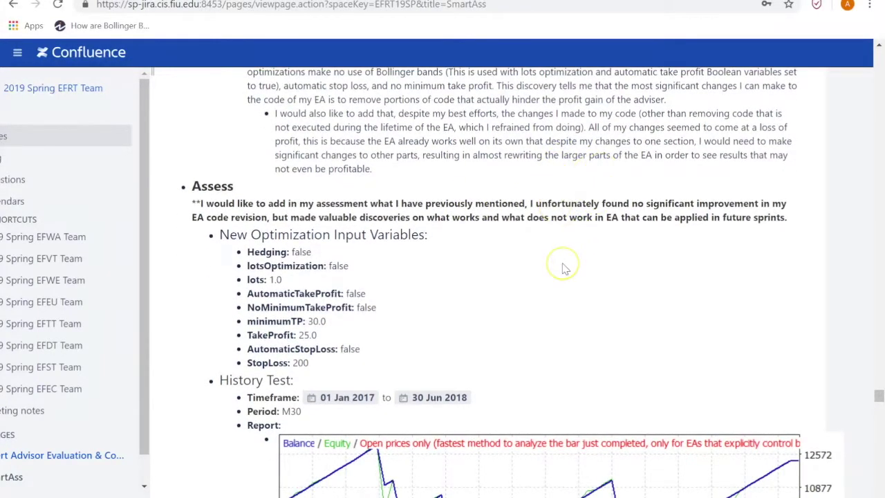
scroll(564, 268, "down", 1)
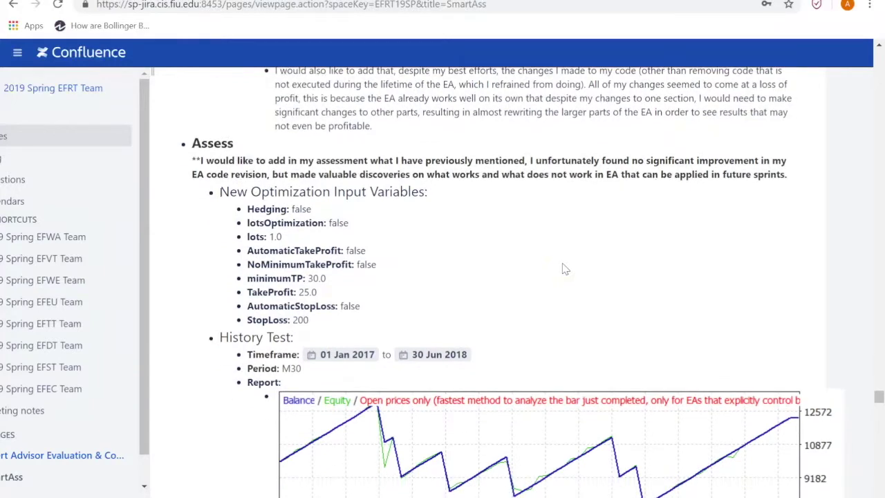
left_click(520, 203)
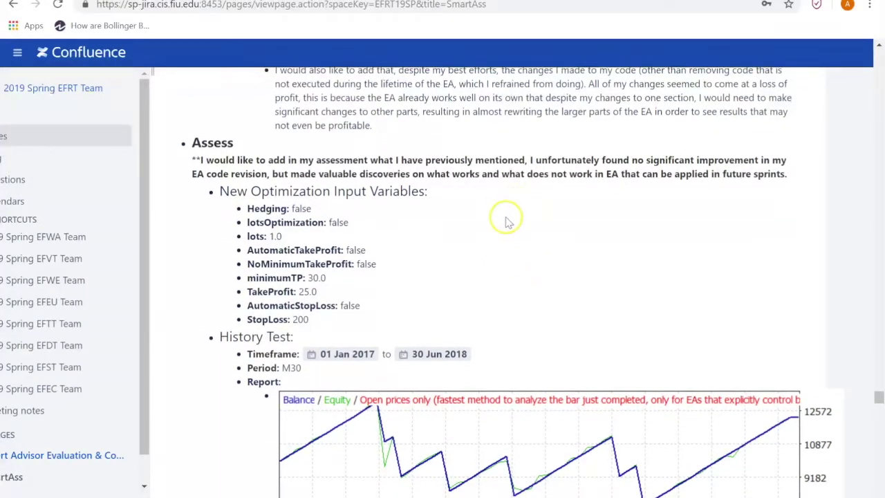
scroll(503, 244, "down", 1)
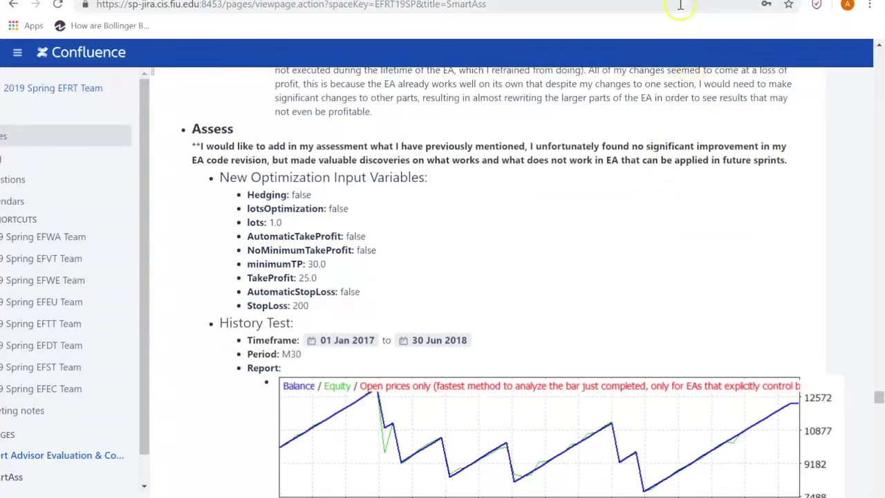
left_click(767, 1)
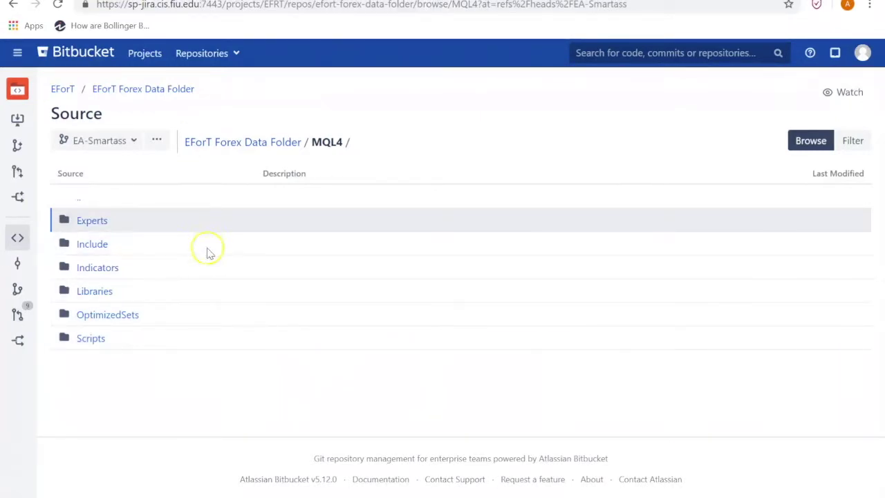
Browse the six Smartass .set files in OptimizedSets, then return to the MQL4 folder
left_click(95, 320)
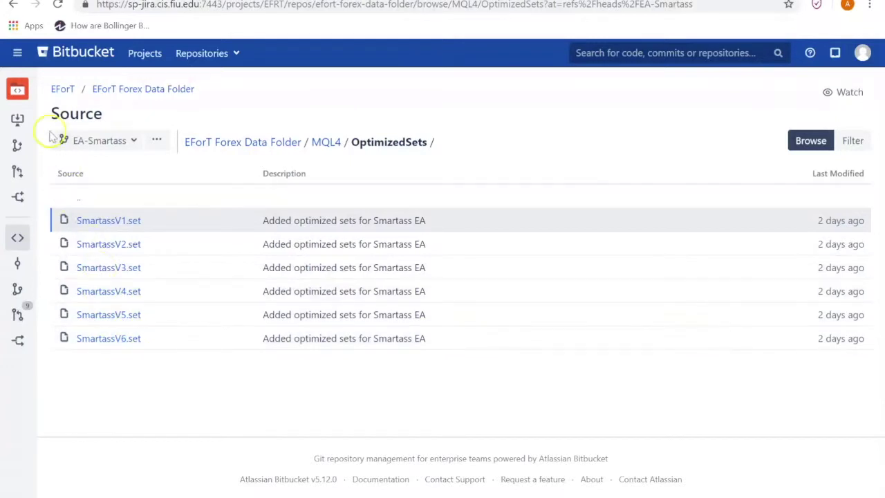
left_click(16, 5)
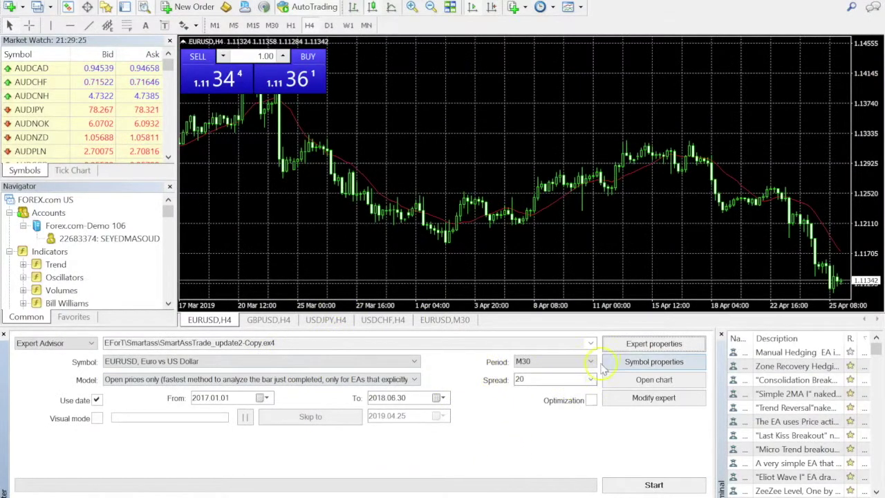
Load SmartassV6.set from OptimizedSets into the expert's inputs, then bring up the EASmartass report
left_click(628, 348)
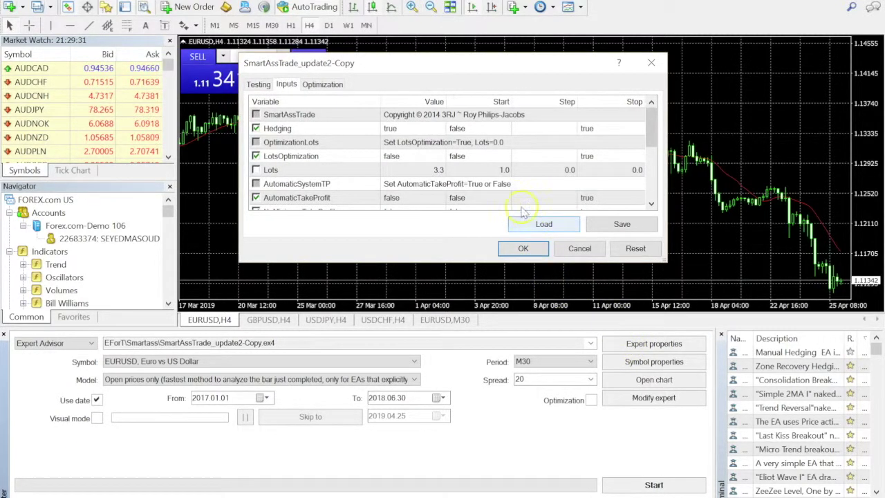
scroll(501, 161, "down", 4)
scroll(501, 159, "up", 4)
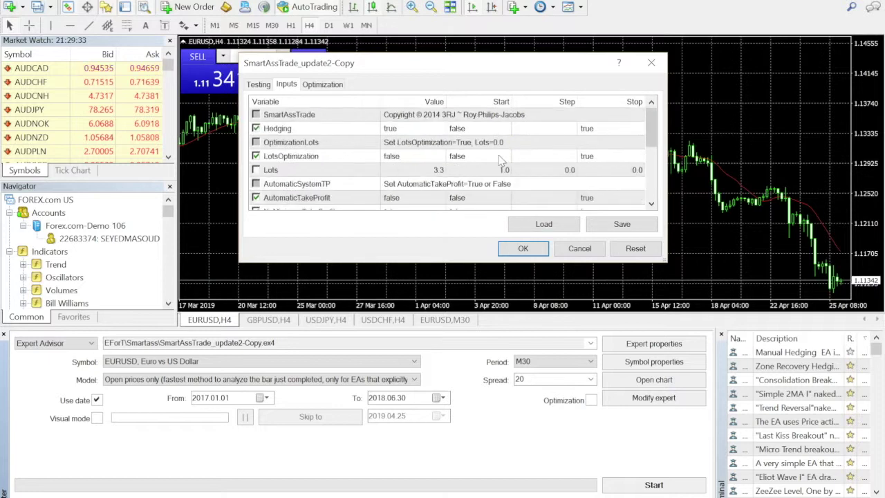
left_click(526, 228)
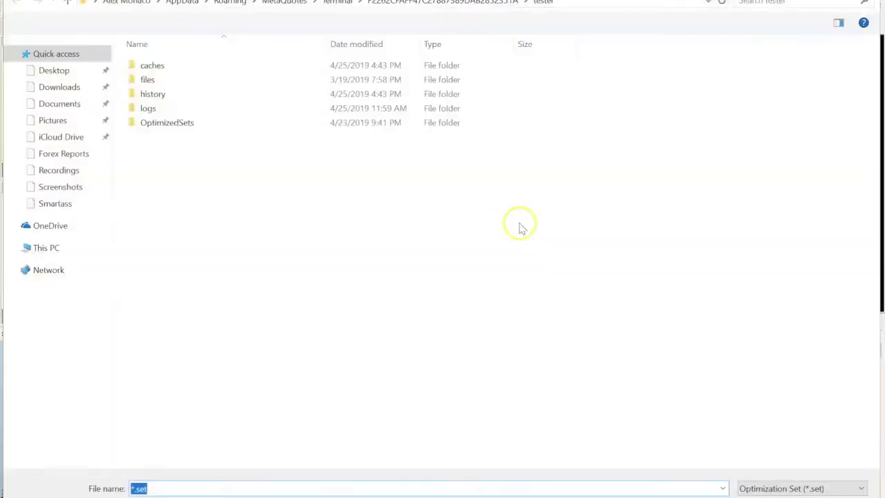
left_click(284, 129)
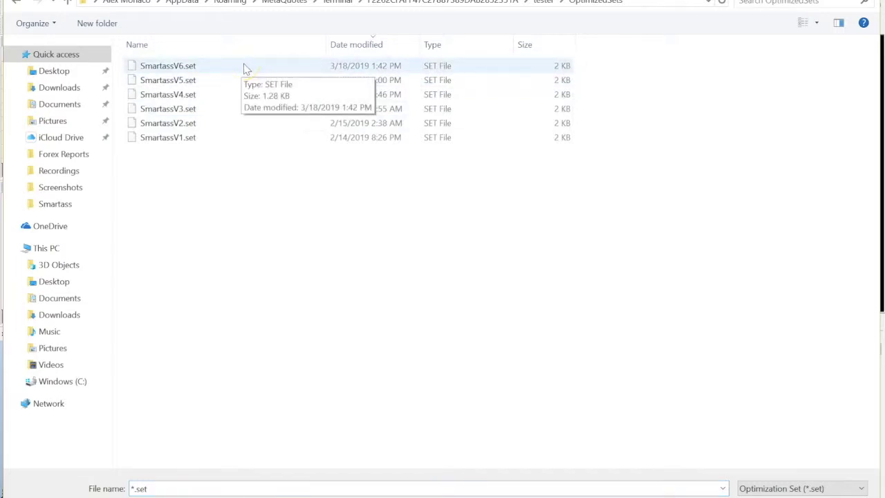
double_click(243, 65)
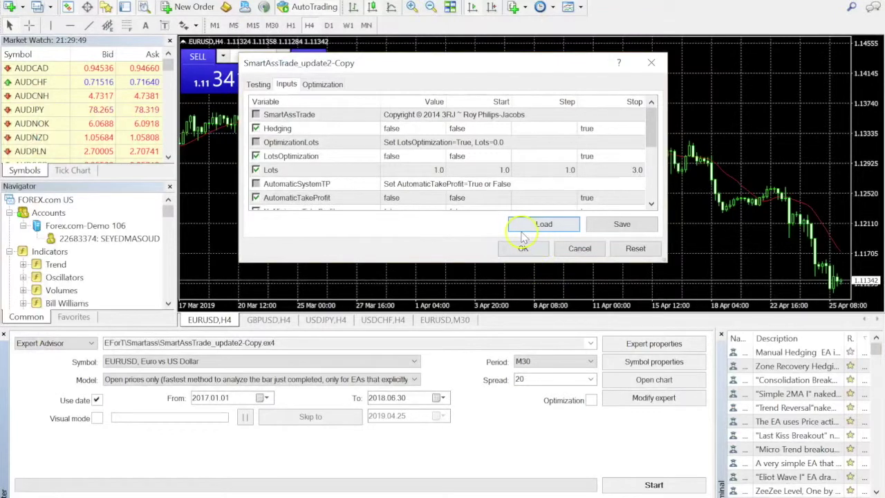
left_click(523, 248)
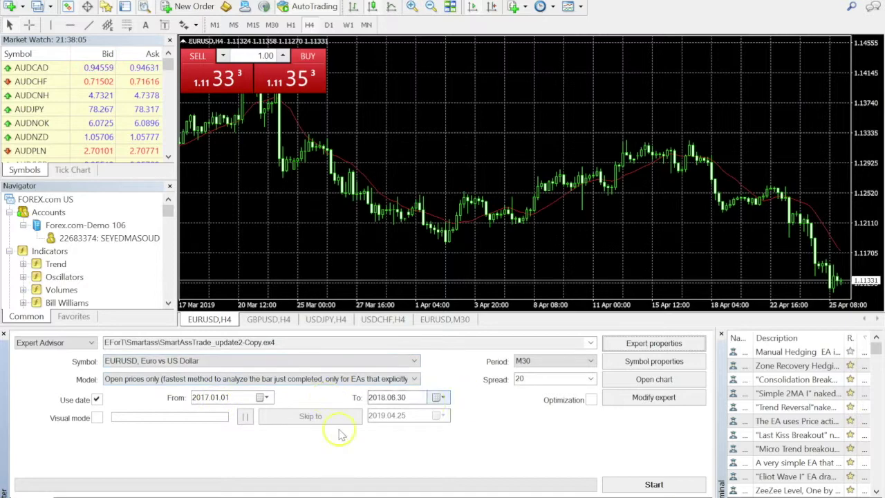
mouse_move(514, 496)
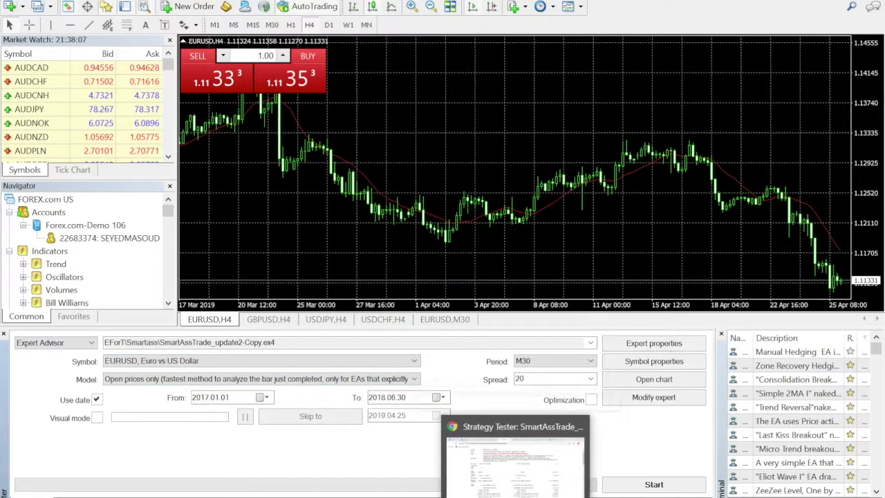
left_click(514, 463)
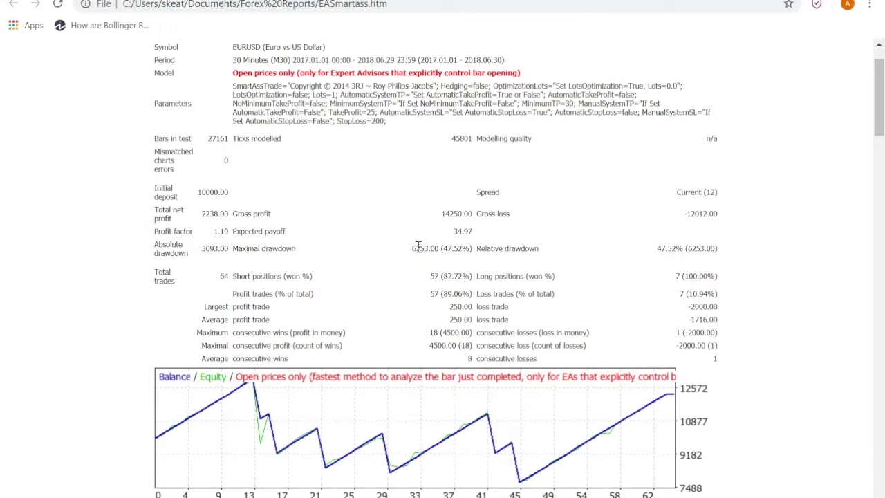
Review the EASmartass.htm report's 2238.00 net profit, then move to smartassnothistorical.htm with Ctrl+Tab
scroll(419, 253, "up", 1)
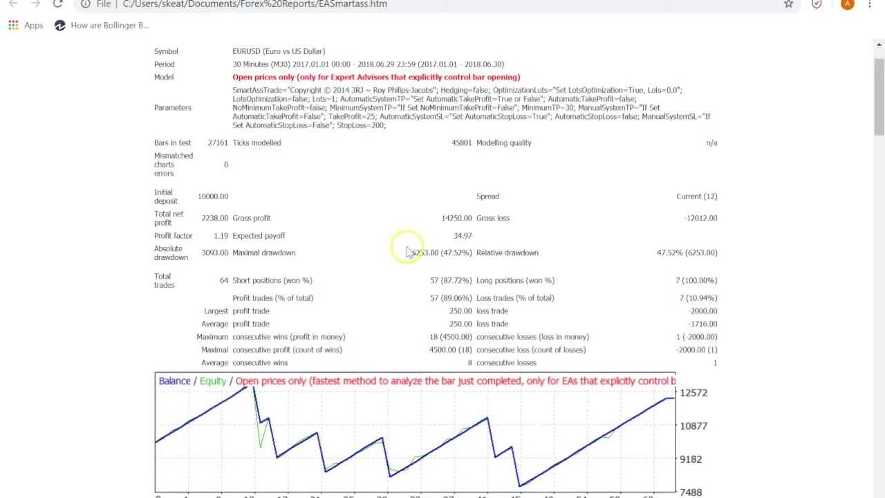
scroll(425, 230, "down", 1)
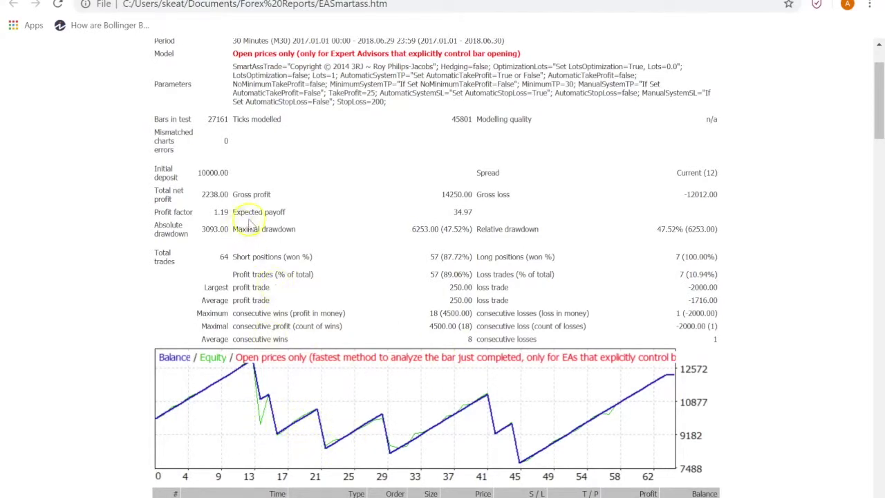
scroll(335, 211, "up", 1)
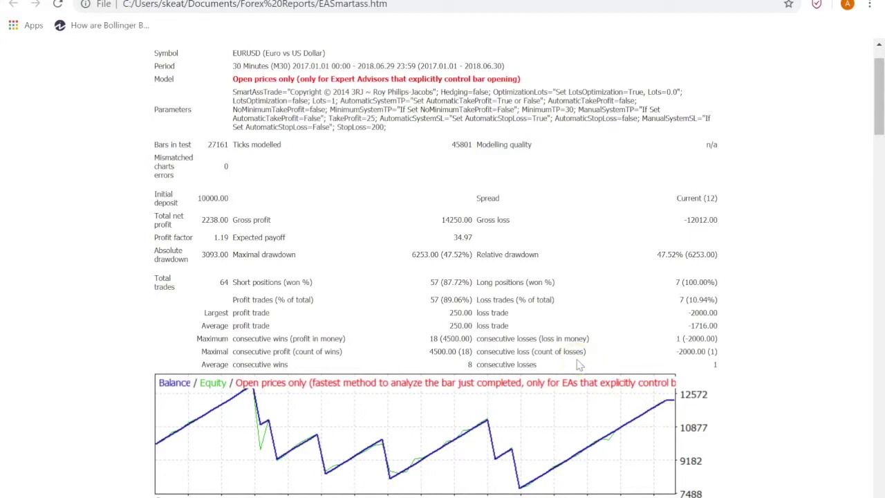
scroll(579, 365, "up", 1)
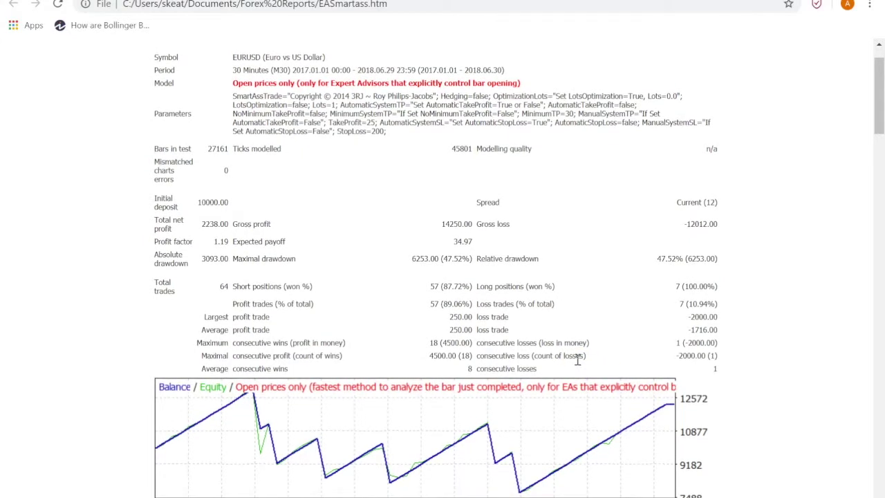
scroll(577, 360, "down", 1)
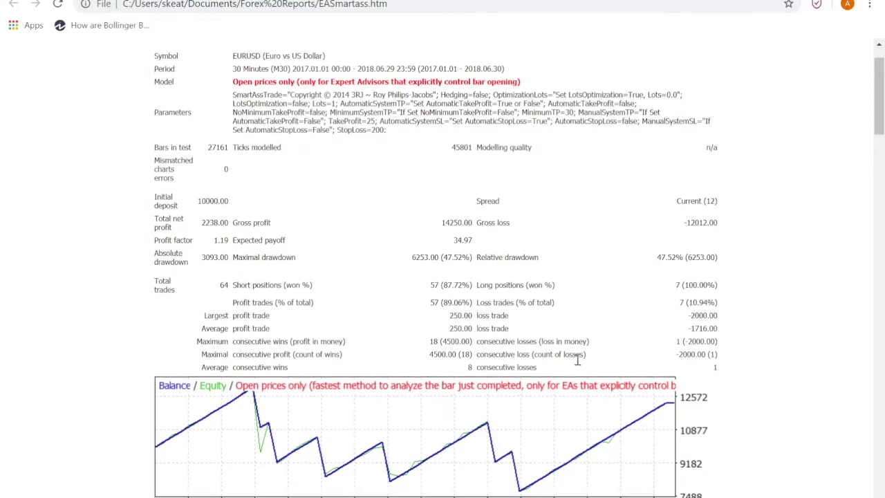
scroll(579, 365, "down", 2)
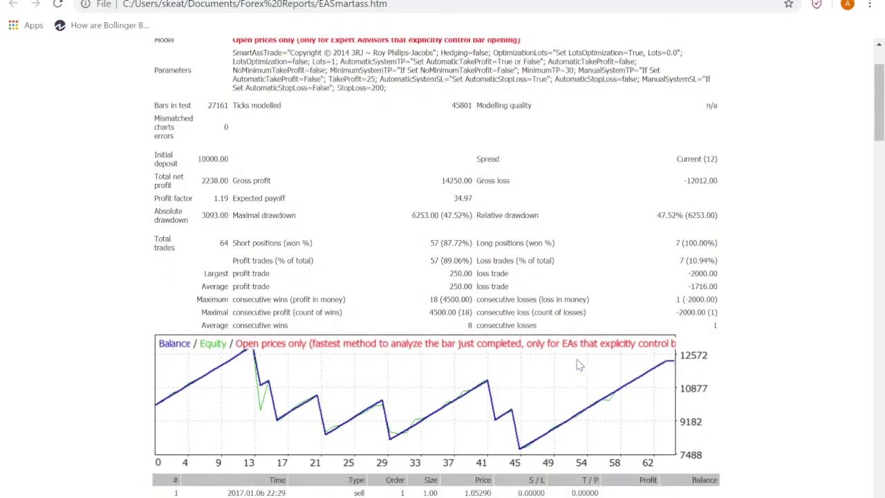
scroll(452, 347, "down", 1)
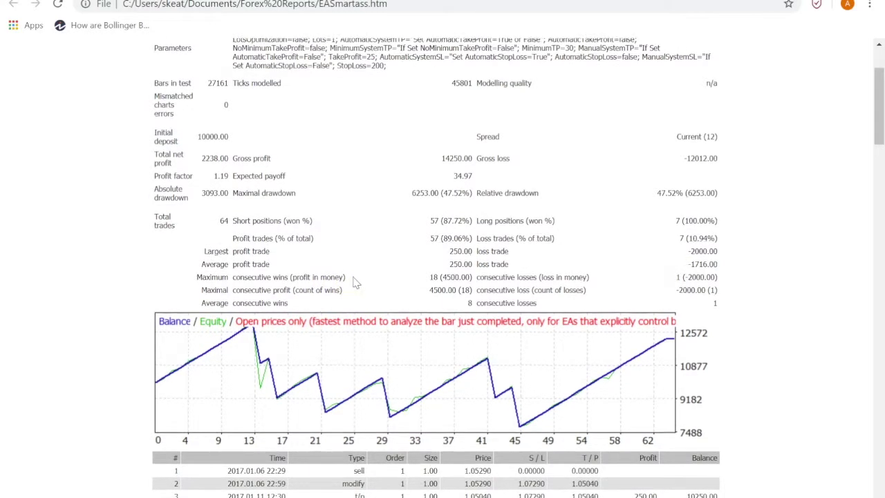
scroll(354, 282, "up", 1)
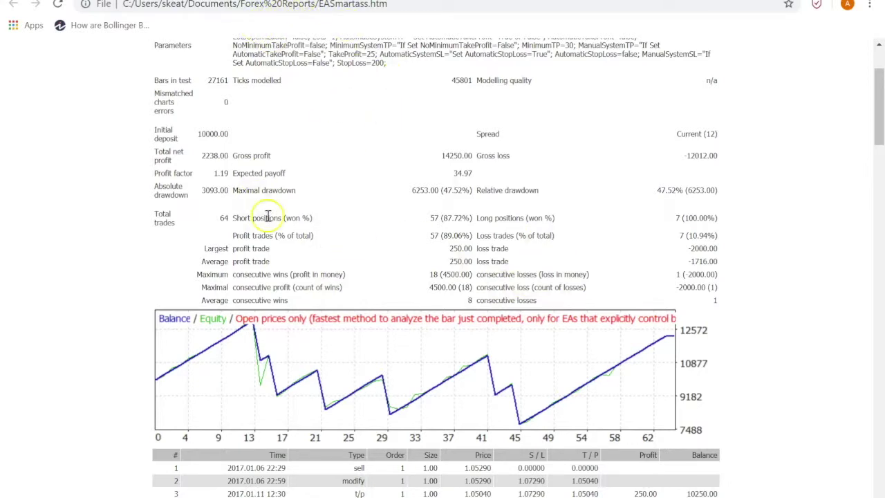
key("ctrl+Tab")
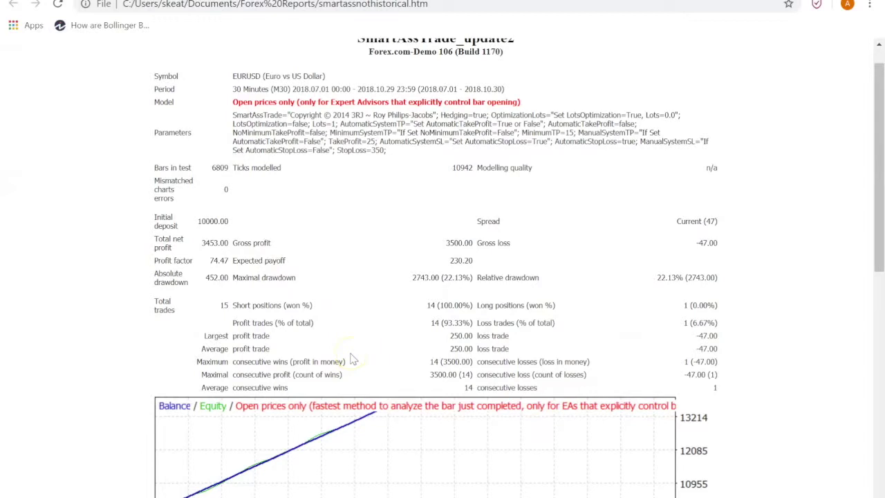
scroll(350, 358, "down", 1)
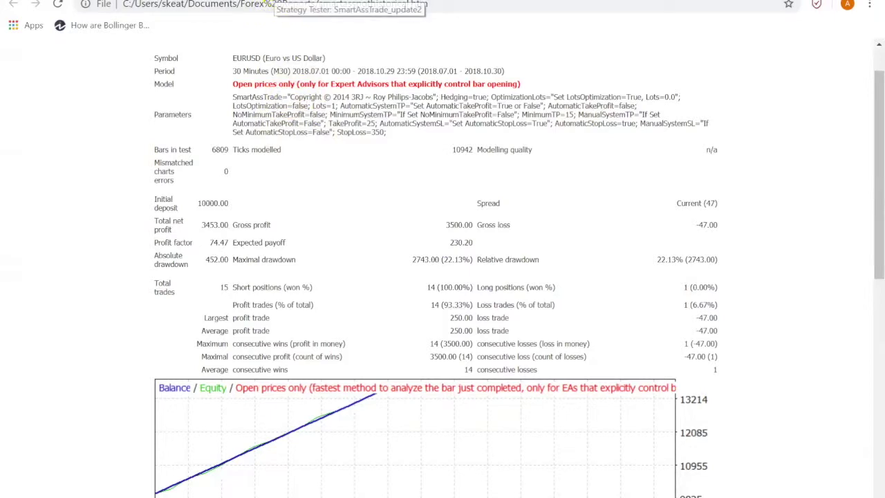
left_click(276, 6)
Scroll the smartasshistorical report down to its balance chart and 250.00 take-profit trade list
scroll(276, 216, "down", 1)
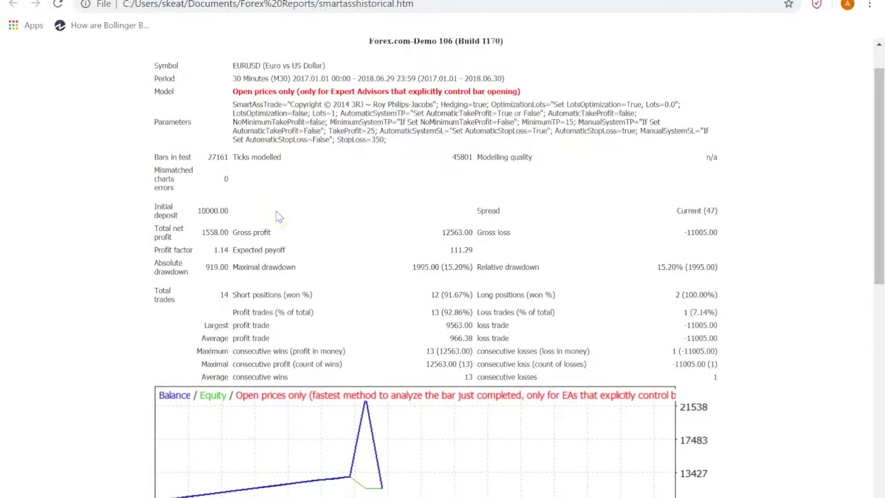
scroll(276, 216, "down", 1)
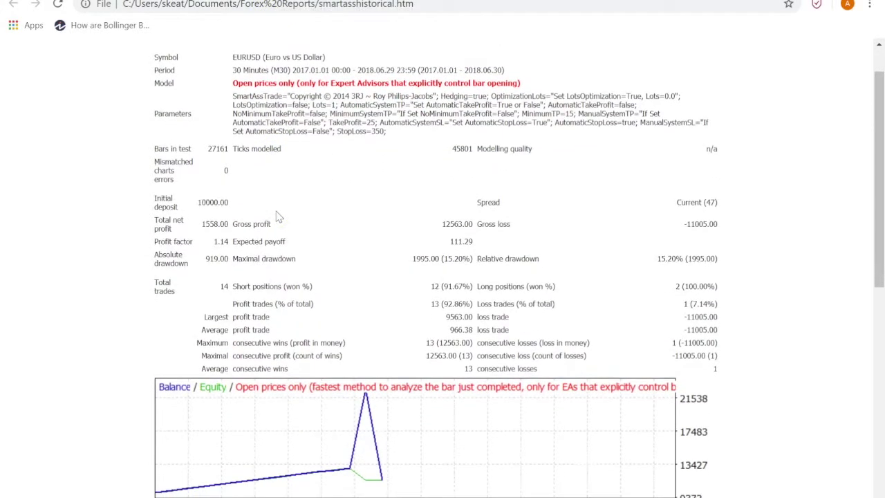
scroll(276, 216, "down", 2)
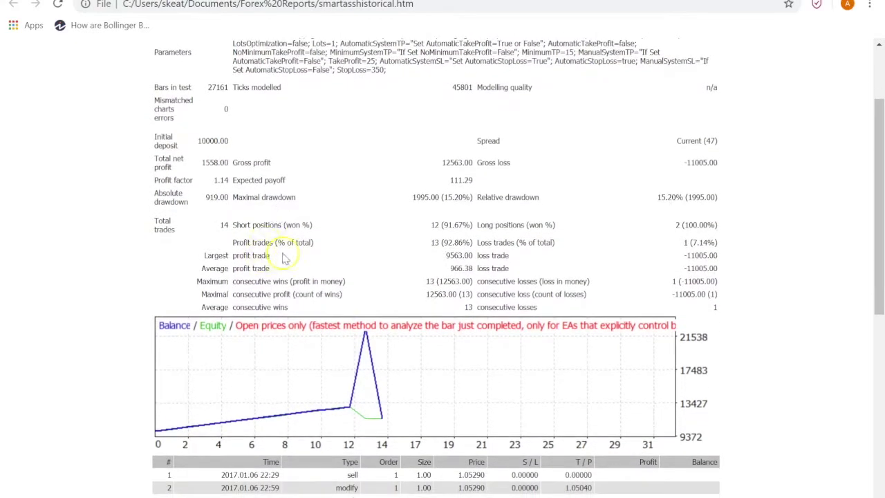
scroll(289, 262, "down", 2)
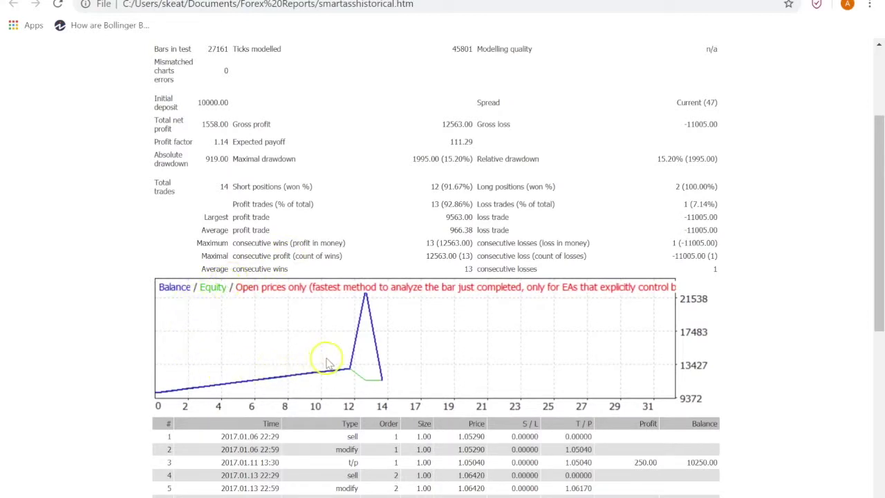
scroll(325, 361, "down", 3)
scroll(330, 361, "down", 1)
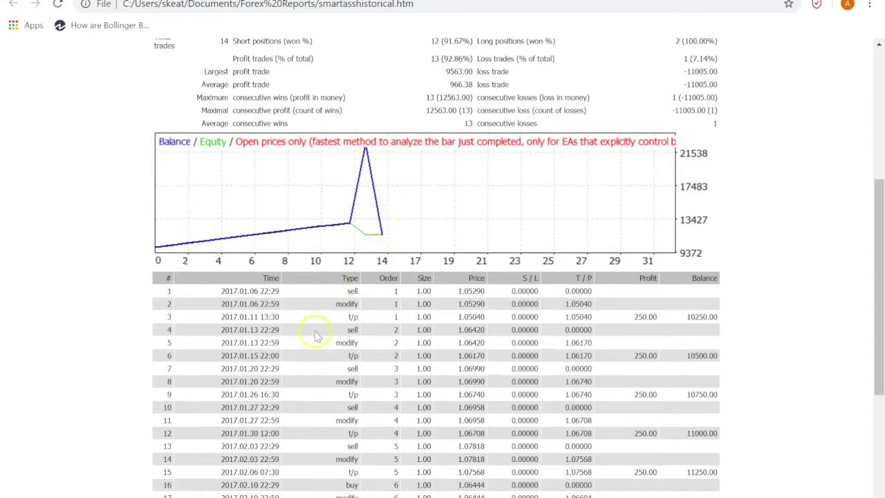
scroll(316, 336, "down", 1)
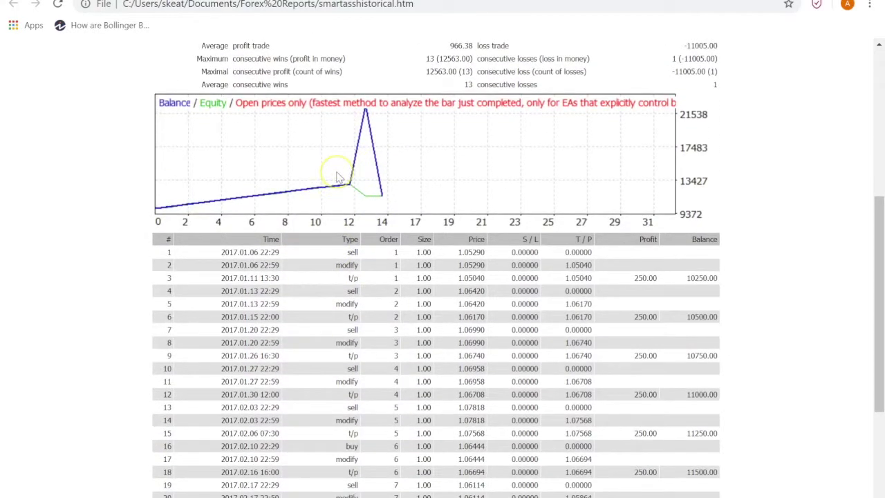
scroll(339, 177, "down", 1)
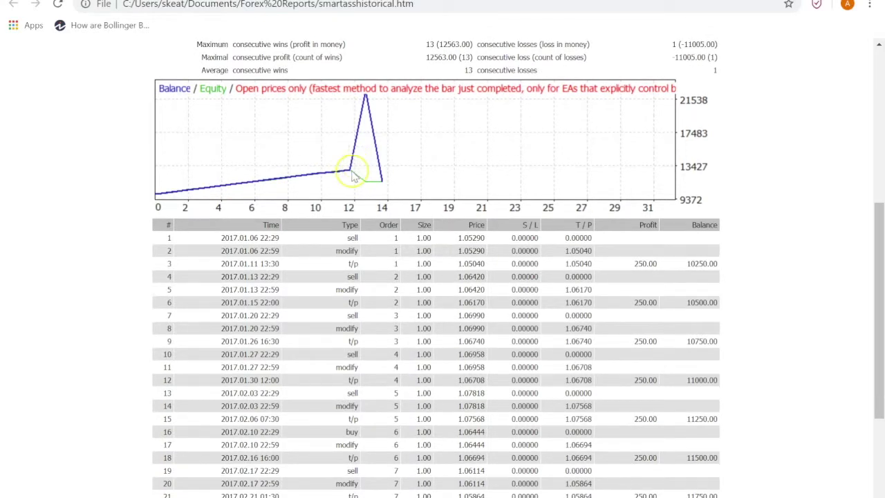
scroll(352, 178, "up", 1)
scroll(352, 176, "down", 3)
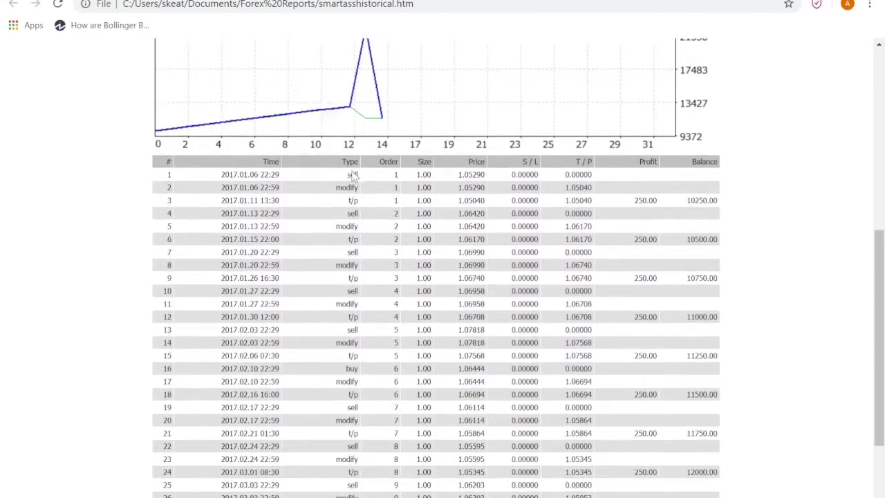
scroll(352, 168, "down", 5)
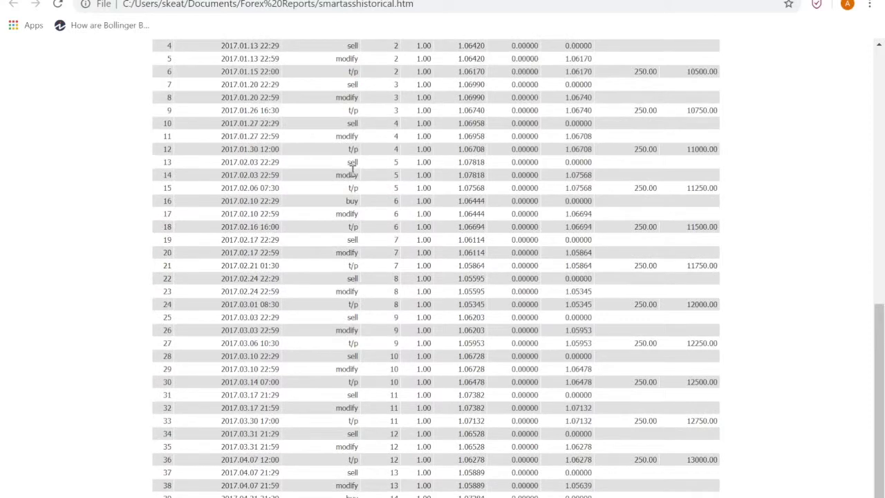
scroll(468, 365, "up", 1)
scroll(470, 366, "down", 1)
scroll(486, 393, "up", 5)
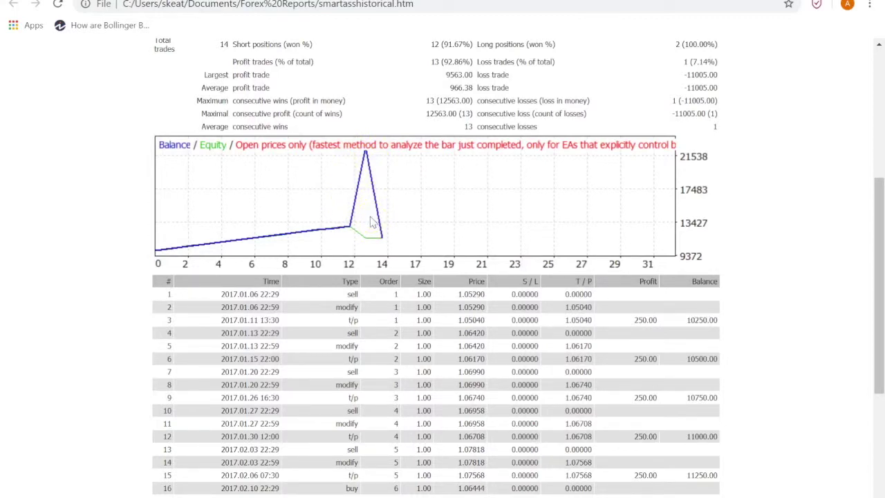
scroll(372, 222, "down", 1)
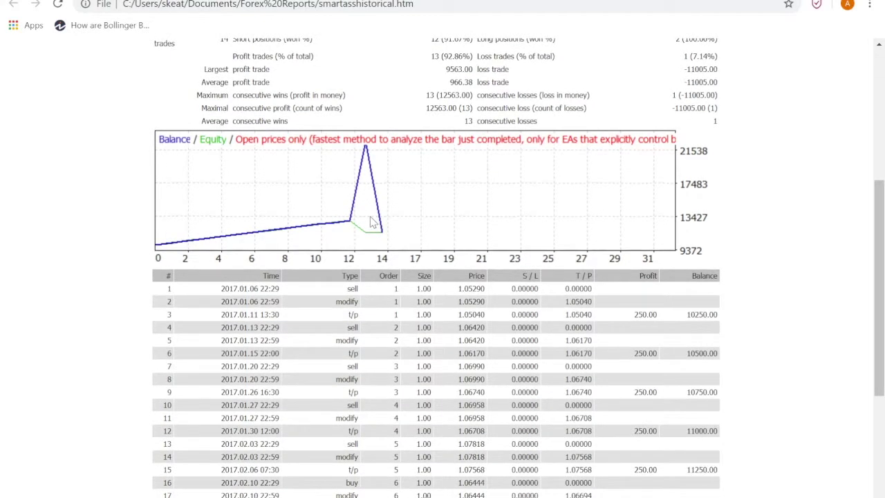
scroll(372, 223, "up", 1)
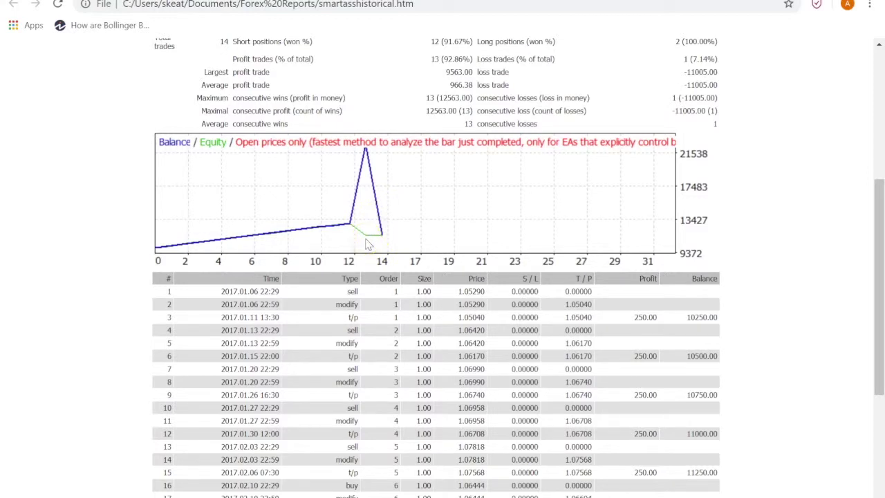
scroll(368, 243, "down", 1)
scroll(365, 250, "up", 1)
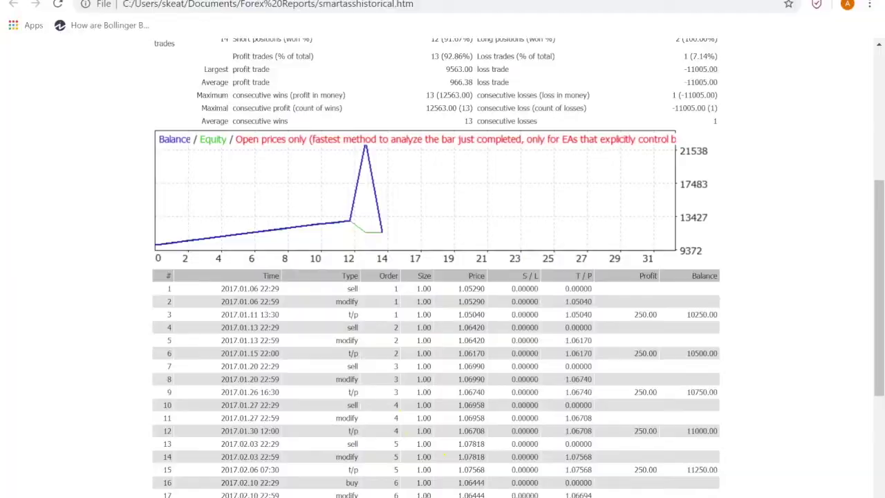
key("alt+Tab")
Load SmartassV5.set, giving MinimumTP 15.0, TakeProfit 34.0, AutomaticStopLoss true, StopLoss 350.0
left_click(621, 340)
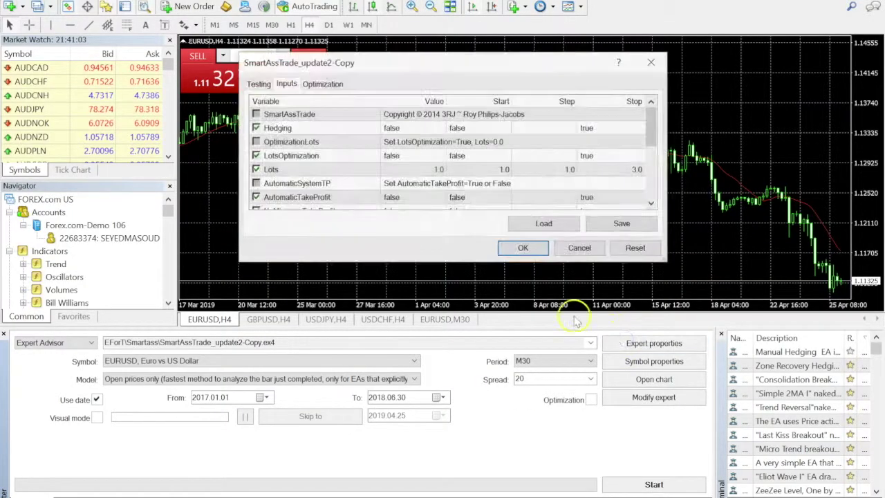
scroll(513, 183, "down", 1)
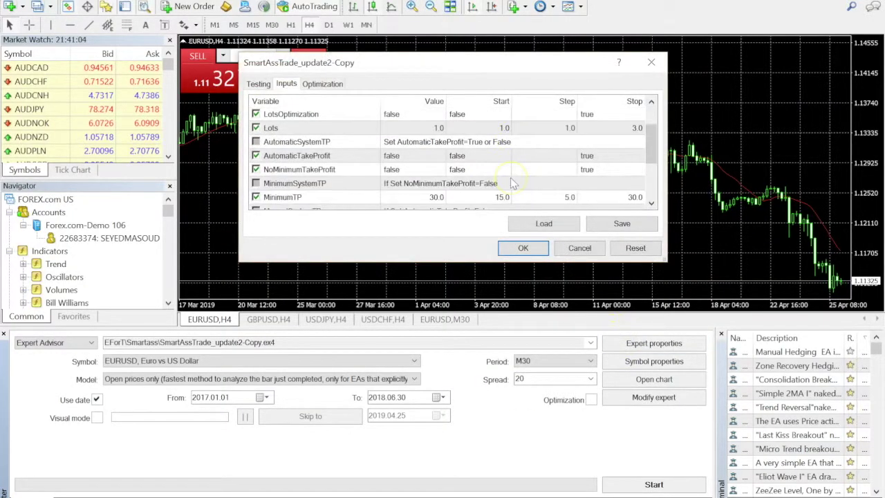
left_click(534, 223)
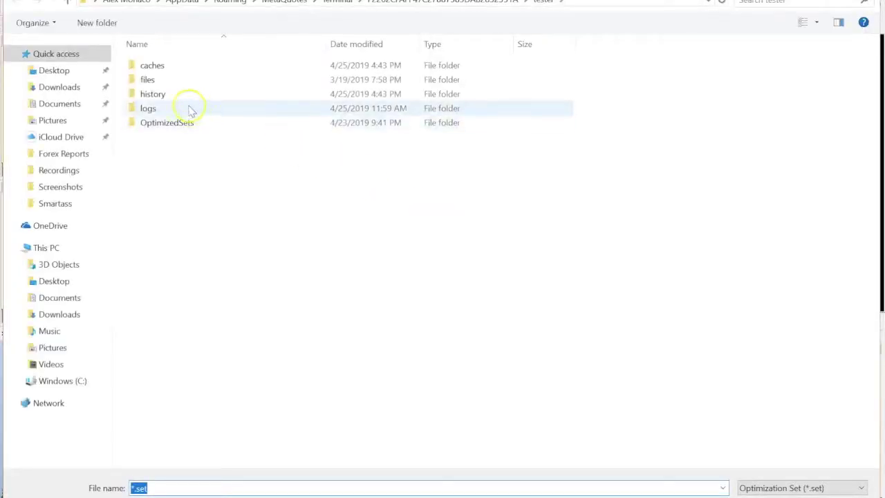
double_click(182, 120)
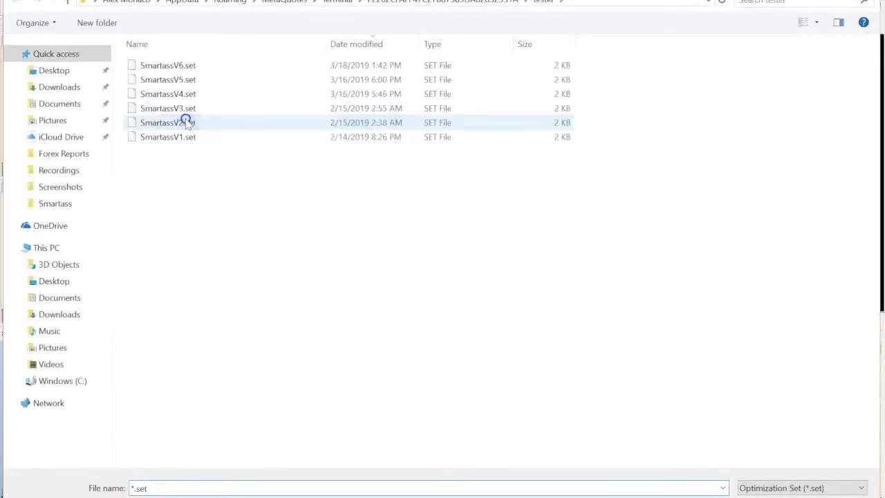
double_click(168, 81)
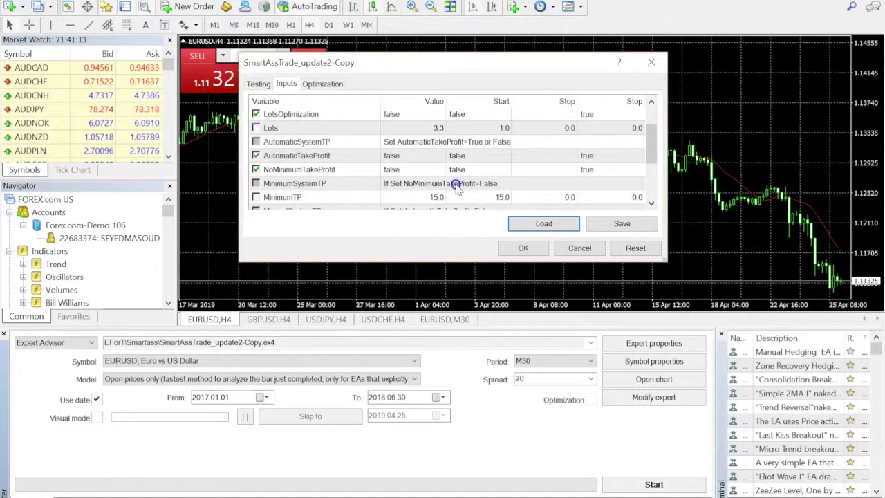
scroll(456, 185, "down", 2)
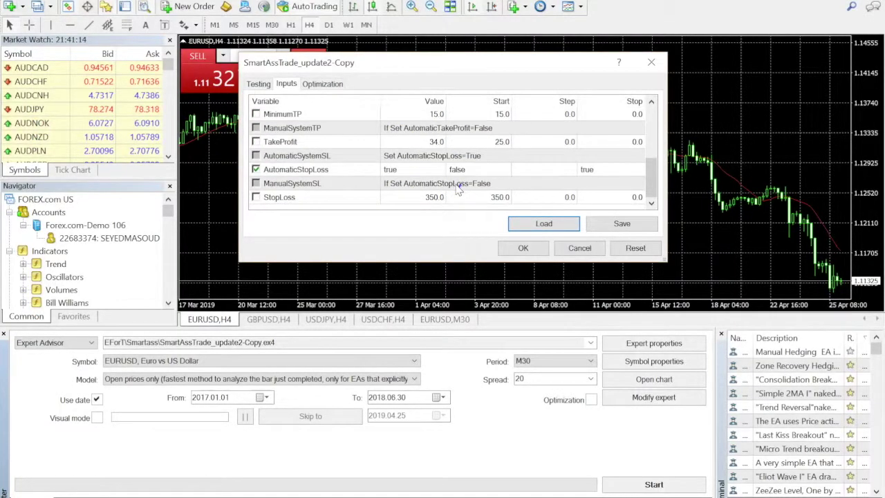
left_click(364, 170)
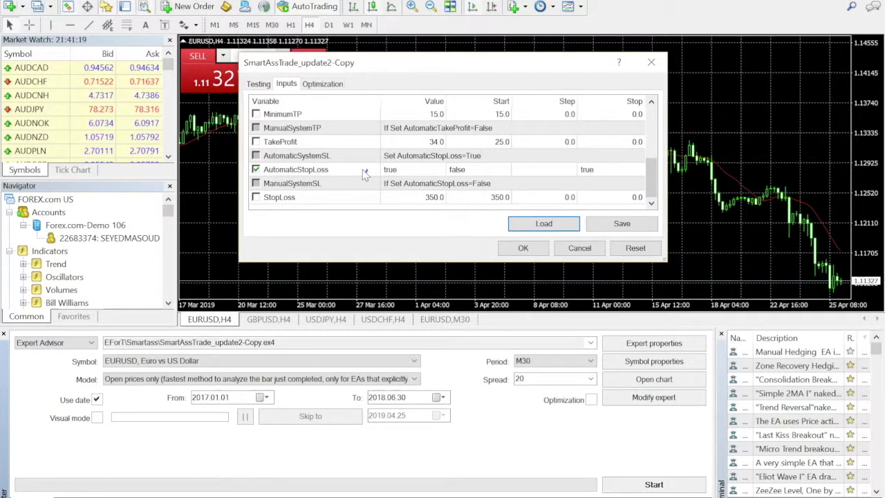
left_click(364, 171)
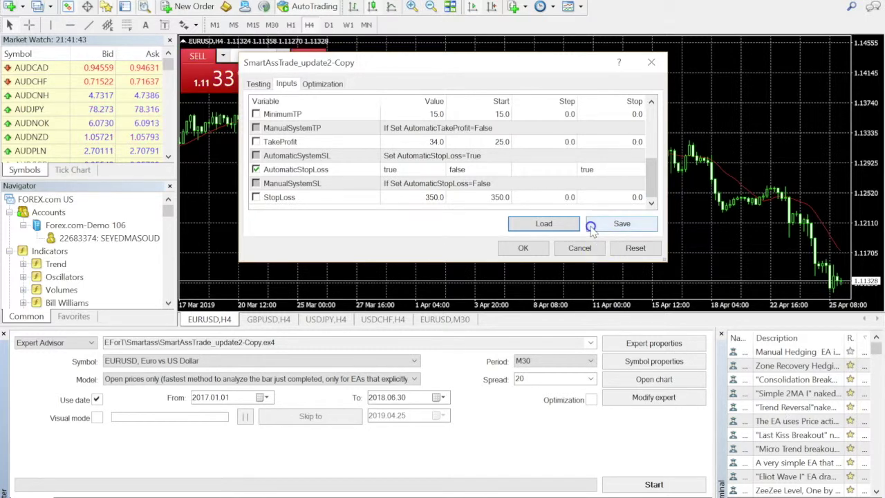
Load SmartassV6.set instead, changing inputs to MinimumTP 30.0, TakeProfit 25.0, StopLoss 200.0
left_click(538, 220)
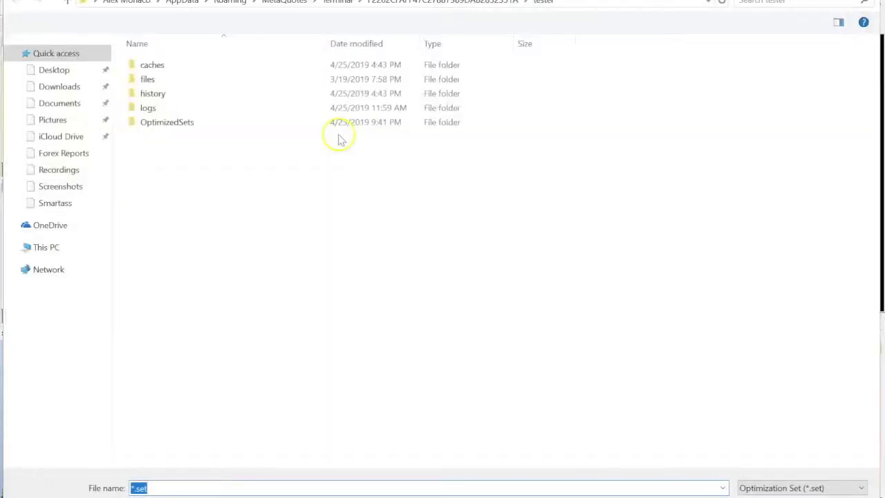
left_click(181, 123)
double_click(181, 123)
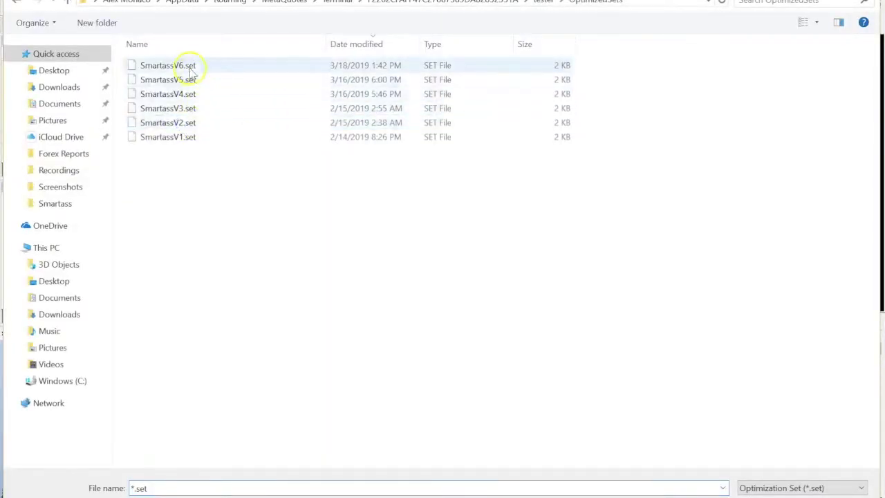
double_click(187, 65)
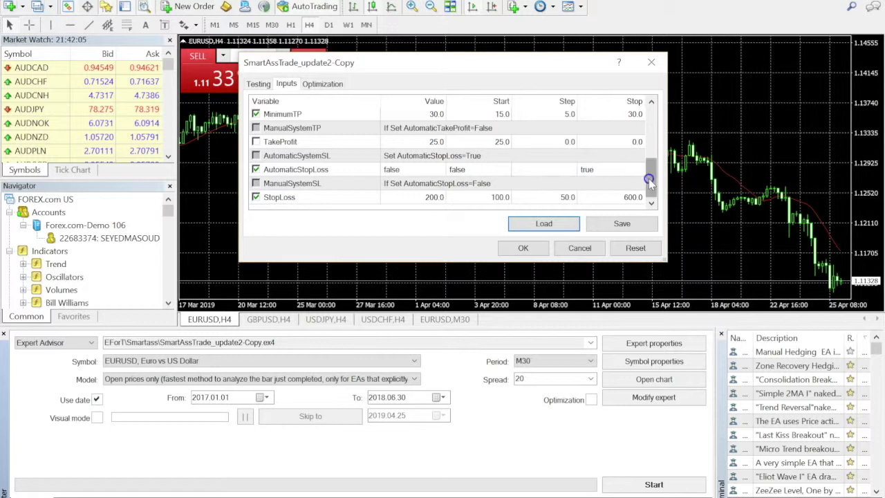
left_click_drag(651, 181, 650, 157)
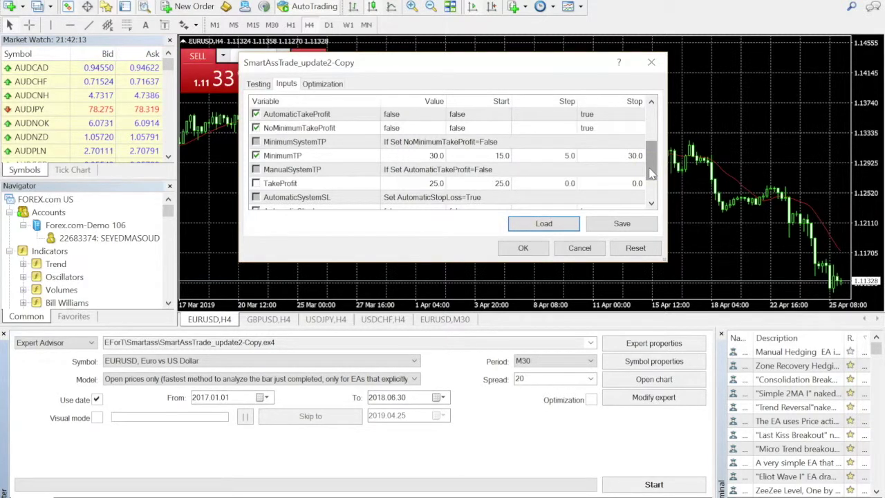
left_click_drag(650, 172, 650, 179)
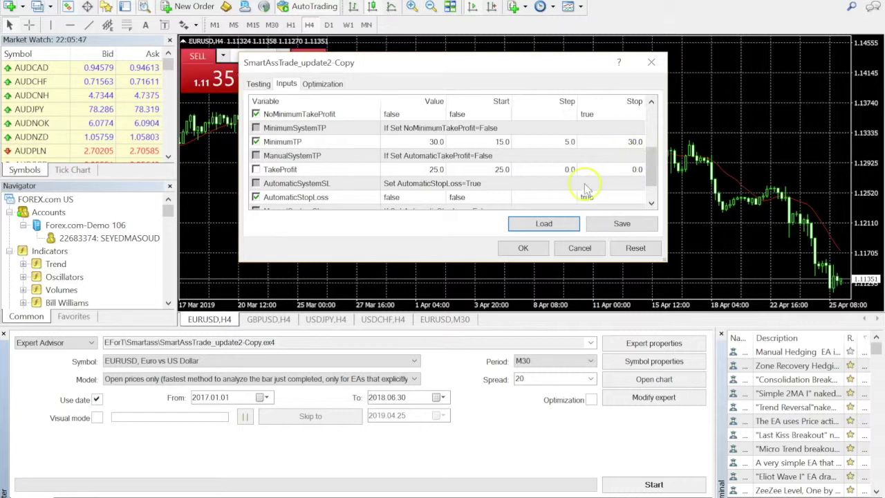
left_click(559, 175)
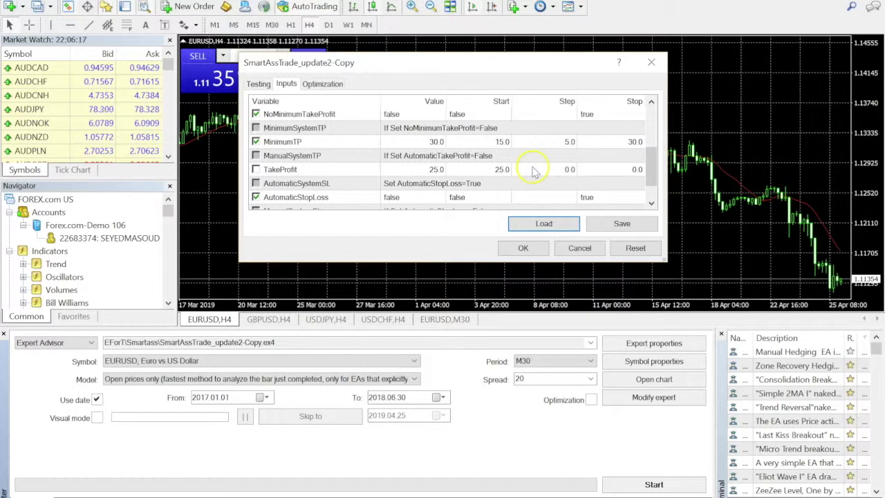
Close the Expert properties dialog, keeping the SmartassV6 inputs for the Strategy Tester
left_click(652, 67)
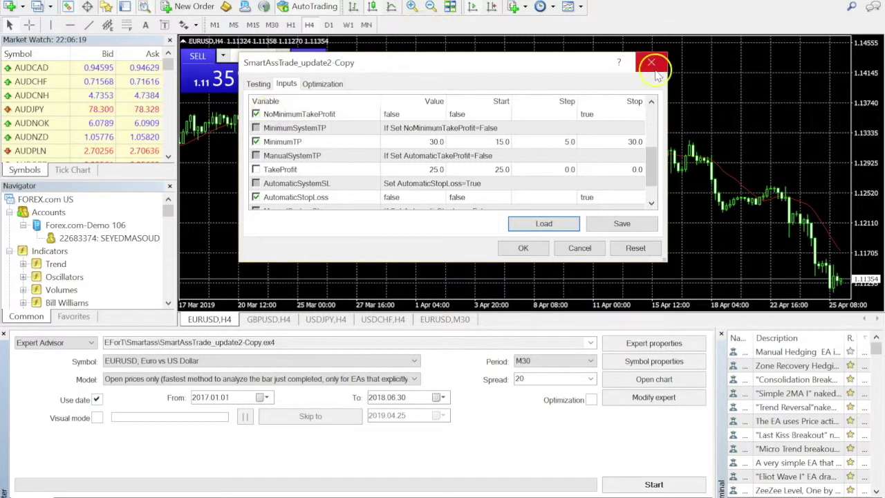